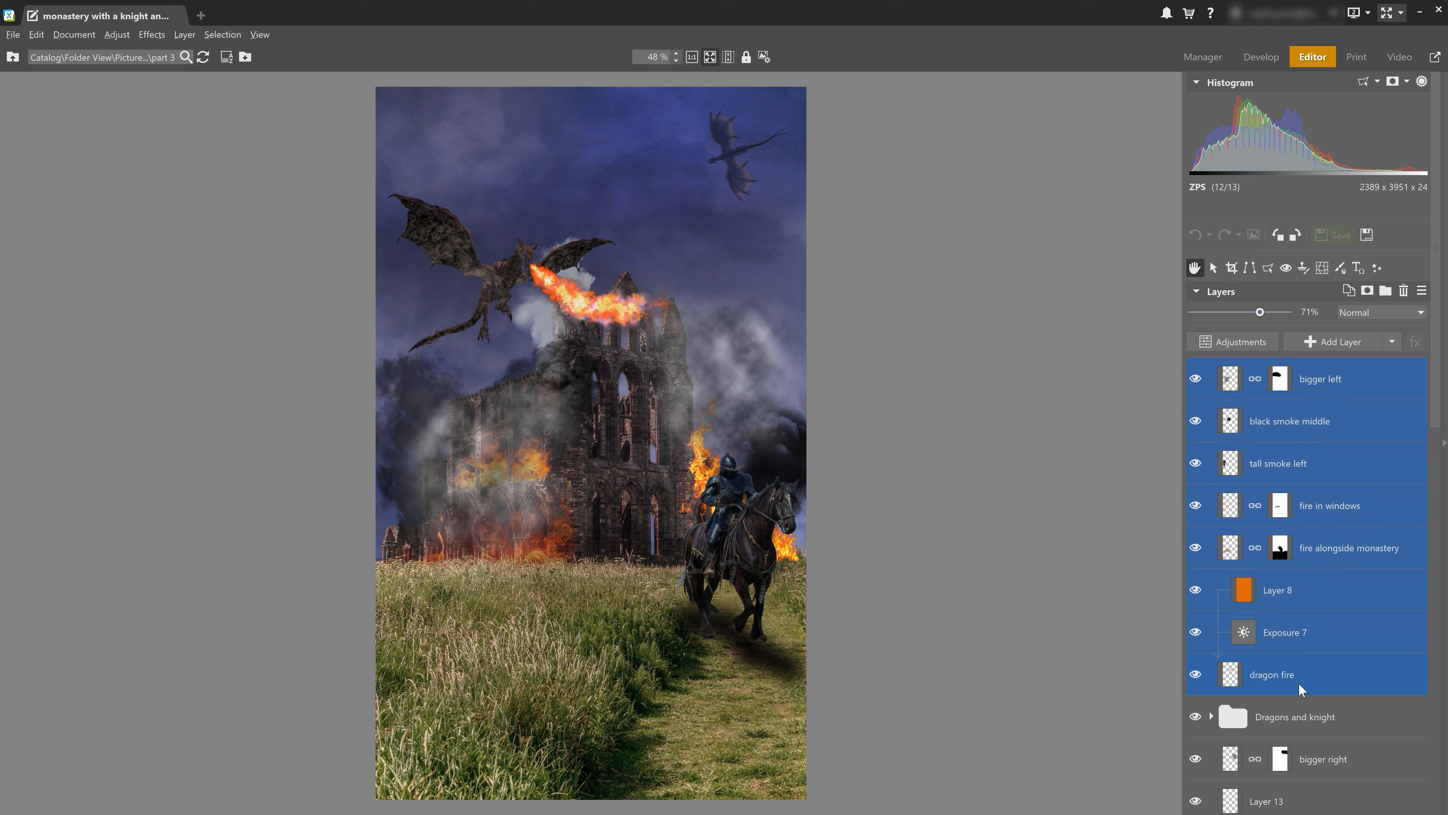
- Group the selected layers from "bigger left" down to "dragon fire" and name the group "Fire and smoke"
{"action": "right_click", "coordinate": [1302, 674]}
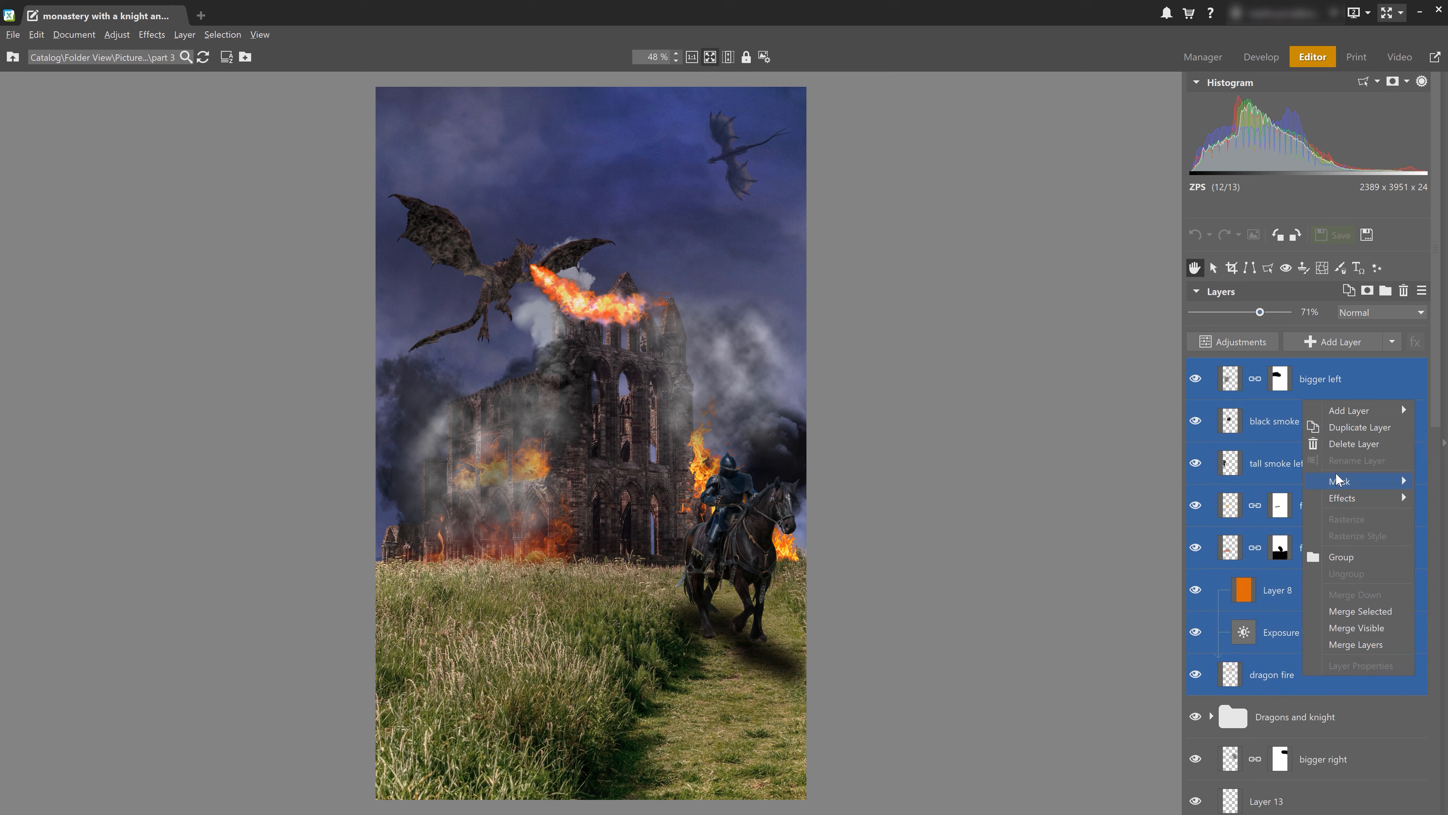
{"action": "left_click", "coordinate": [1349, 553]}
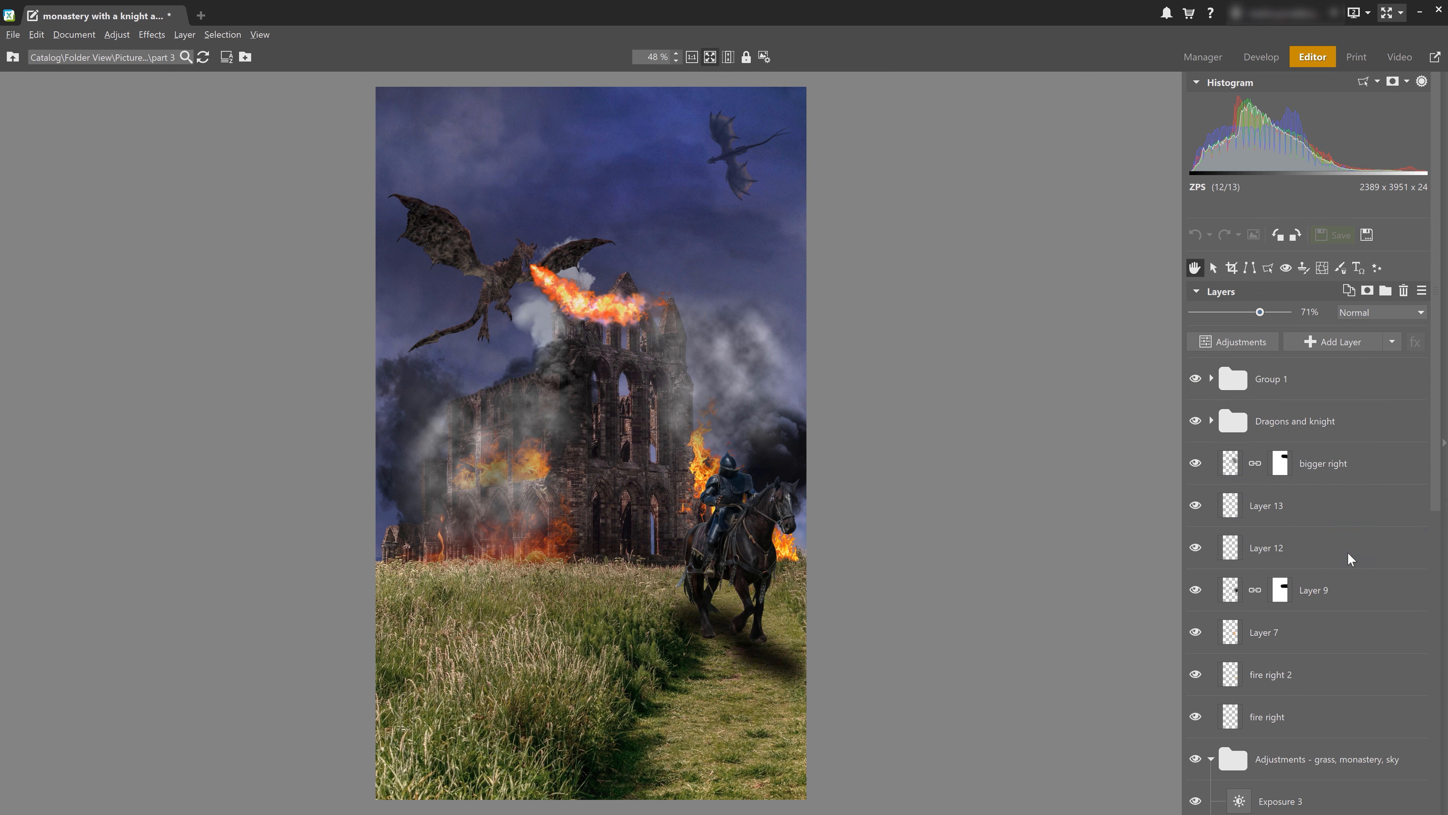
{"action": "double_click", "coordinate": [1276, 378]}
{"action": "type", "text": "Fire and smoke"}
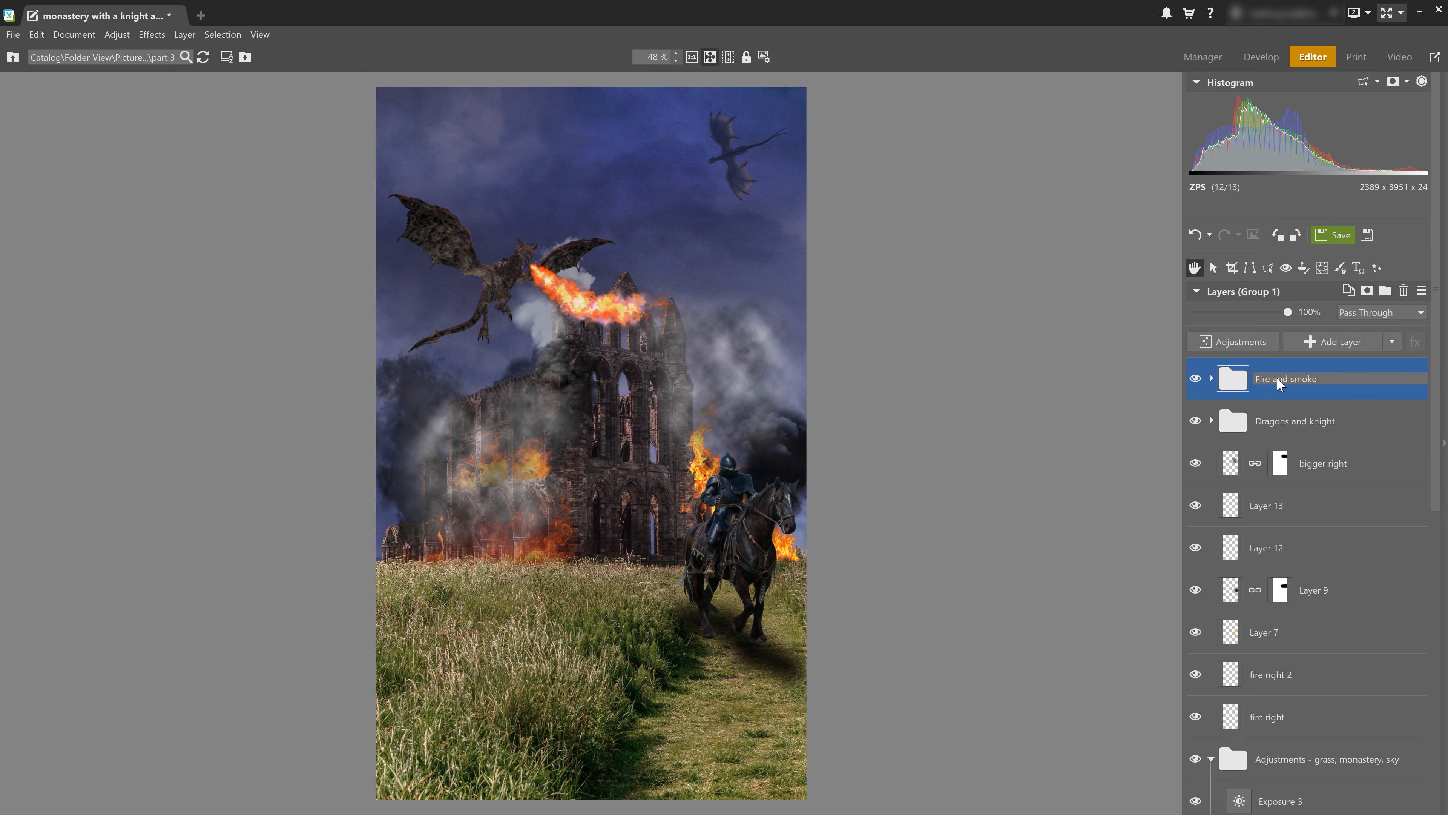
{"action": "key", "text": "Return"}
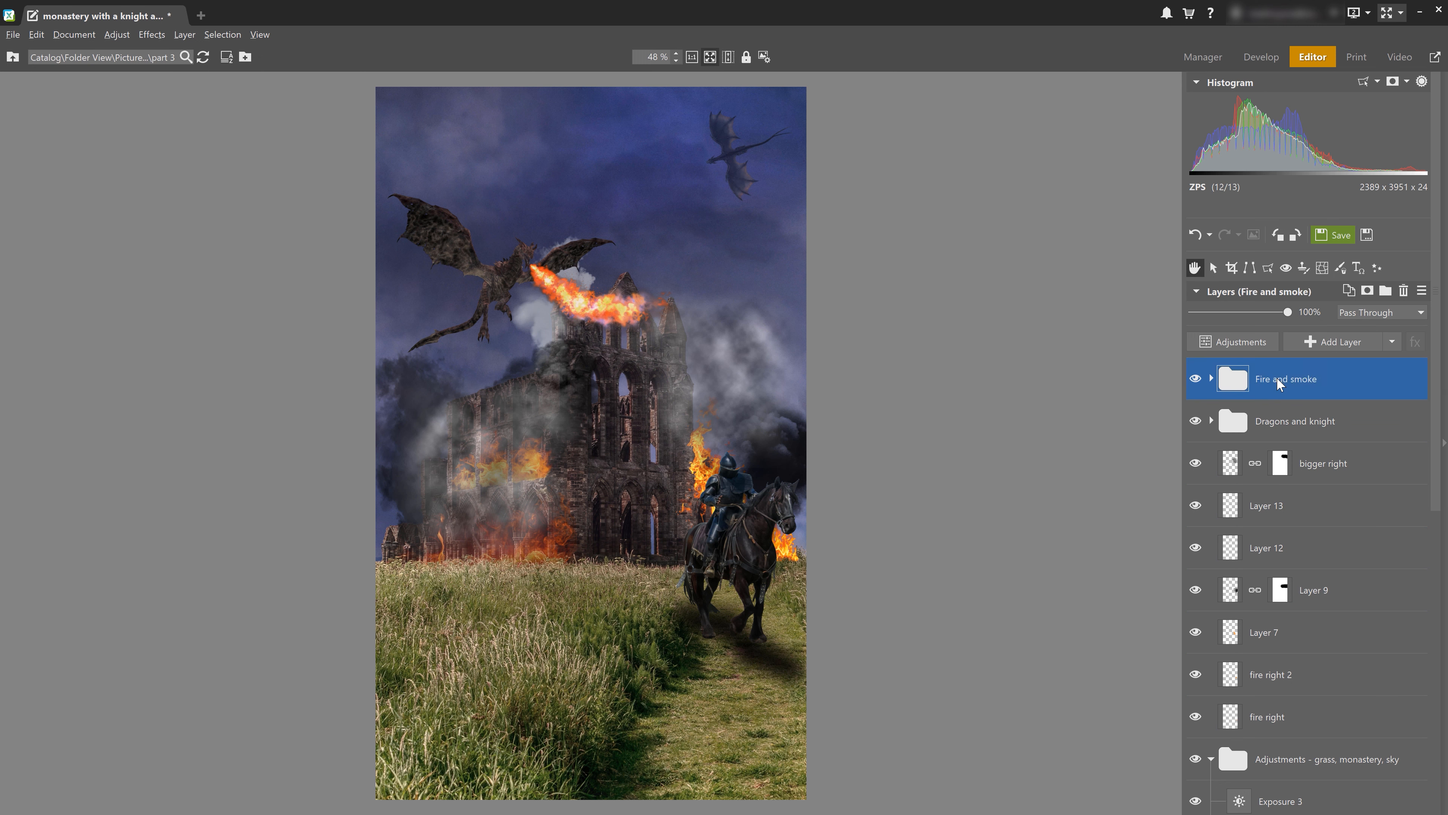
- Group the layers from "bigger right" down to "fire right" and name the group "Fire and smoke 2"
{"action": "left_click", "coordinate": [1310, 464]}
{"action": "left_click", "coordinate": [1282, 713], "text": "shift"}
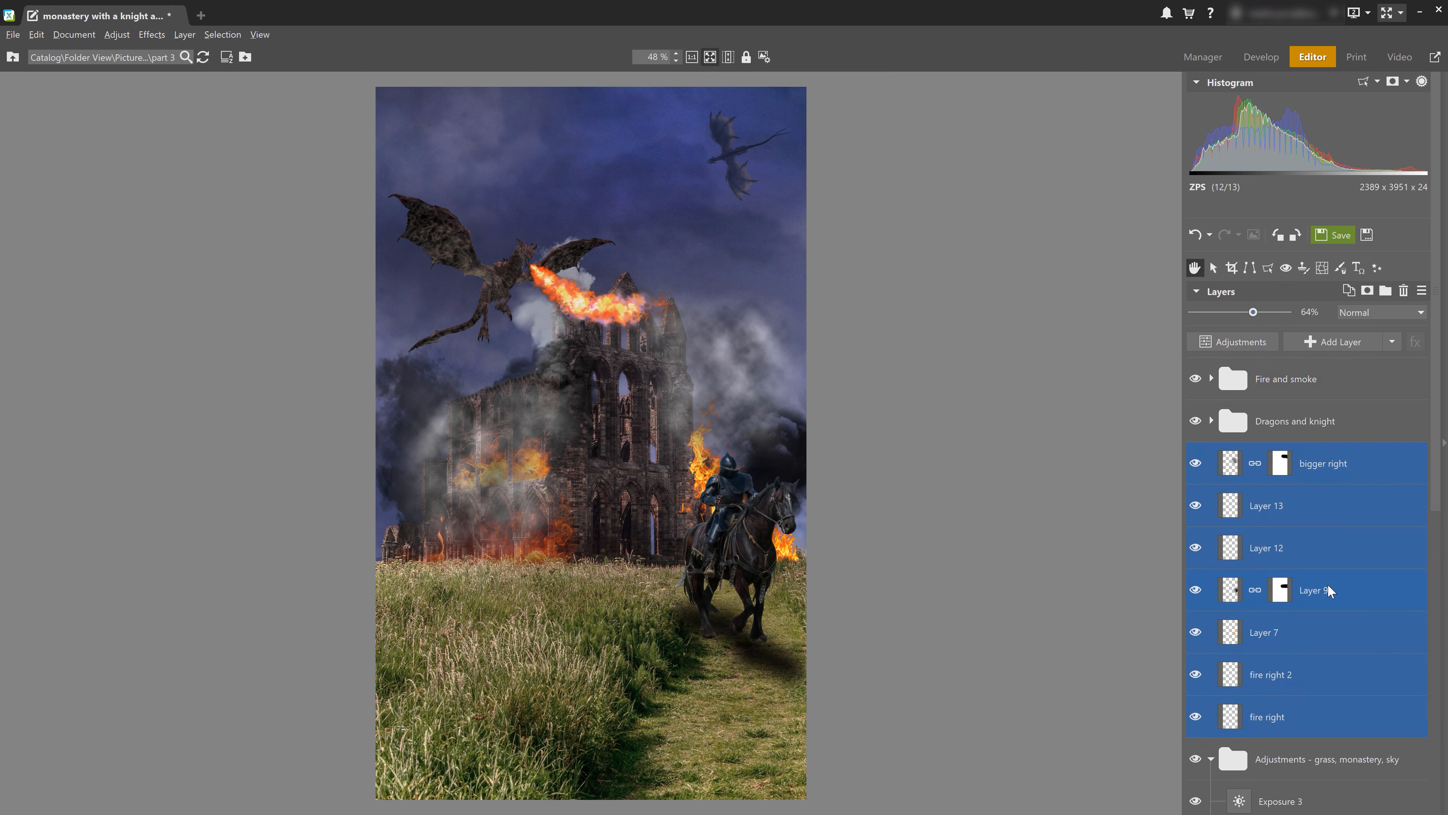
{"action": "right_click", "coordinate": [1339, 548]}
{"action": "left_click", "coordinate": [1293, 423]}
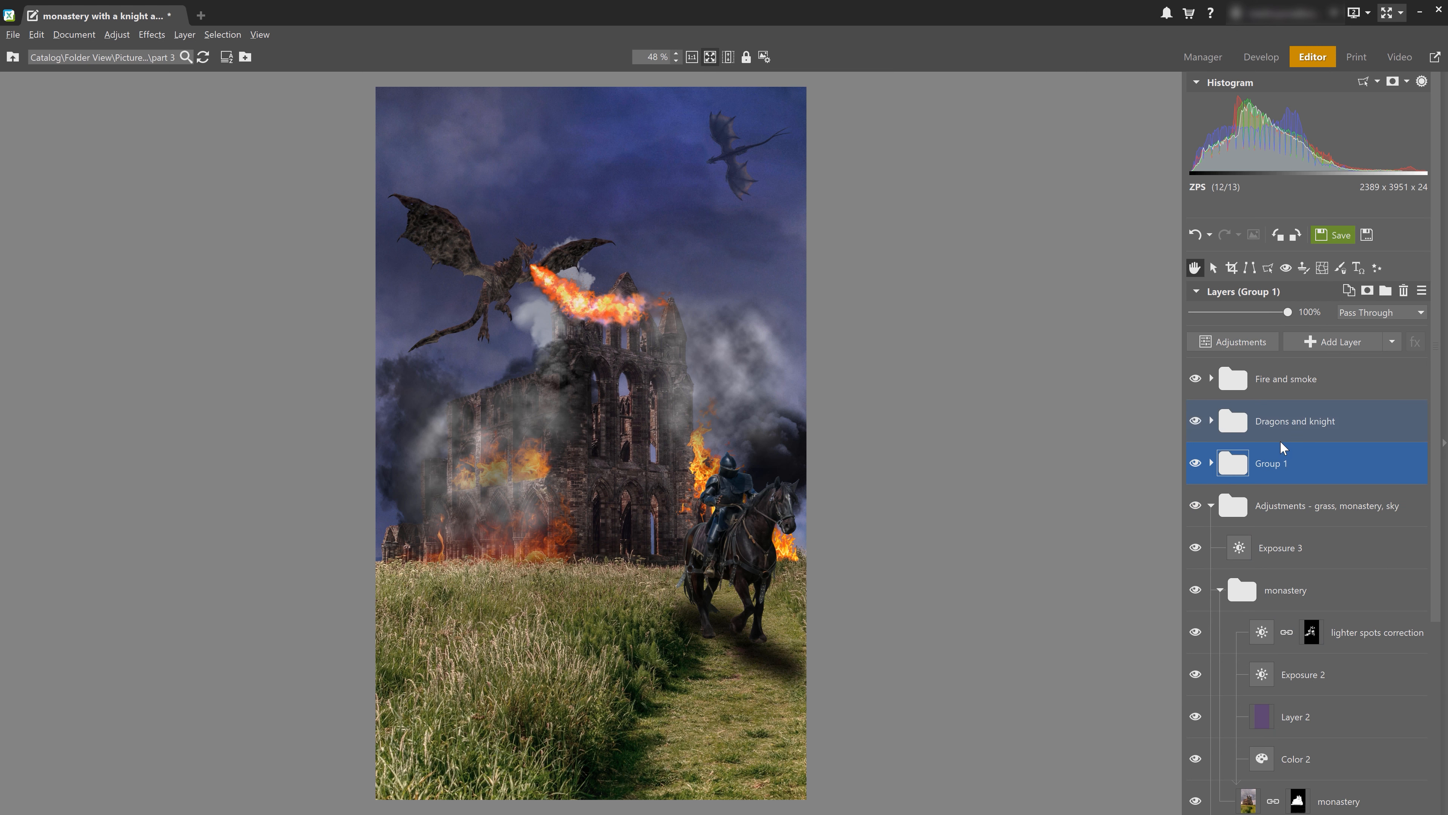
{"action": "double_click", "coordinate": [1275, 464]}
{"action": "type", "text": "Fire and smoke"}
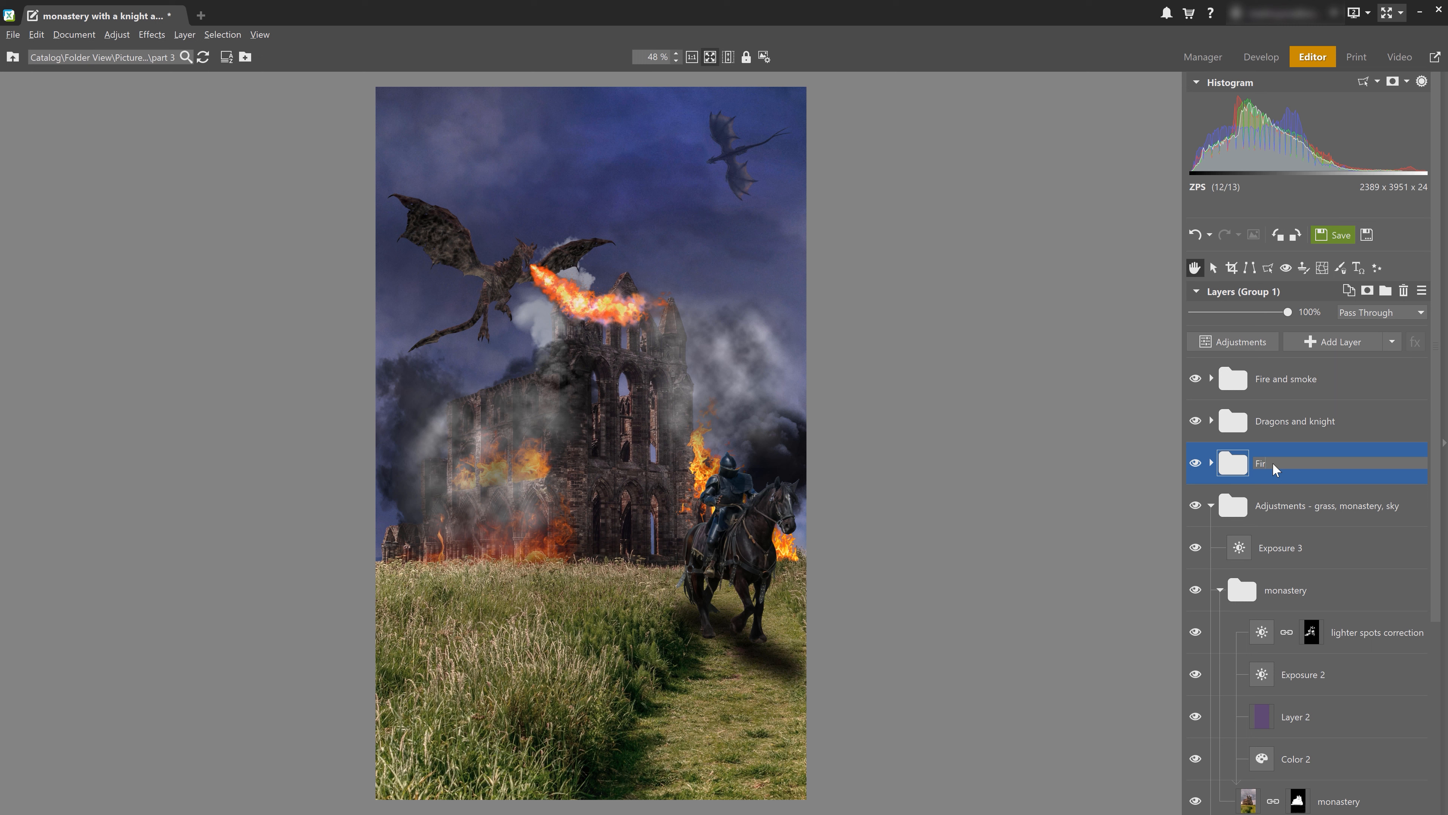
{"action": "type", "text": "2"}
{"action": "key", "text": "Return"}
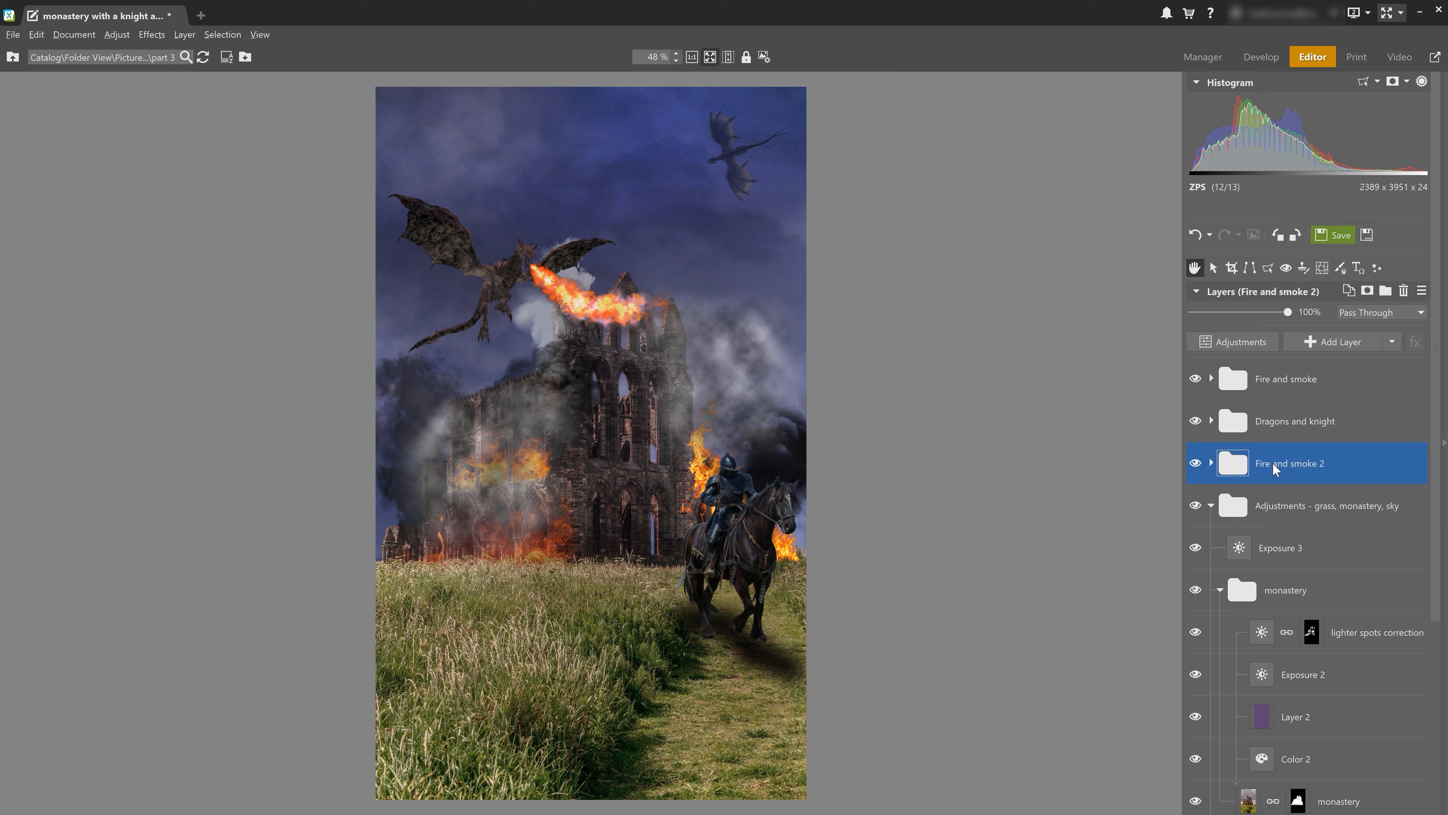
- Add a new layer inside the monastery group, above "lighter spots correction", and name it "Torched walls"
{"action": "left_click", "coordinate": [1210, 507]}
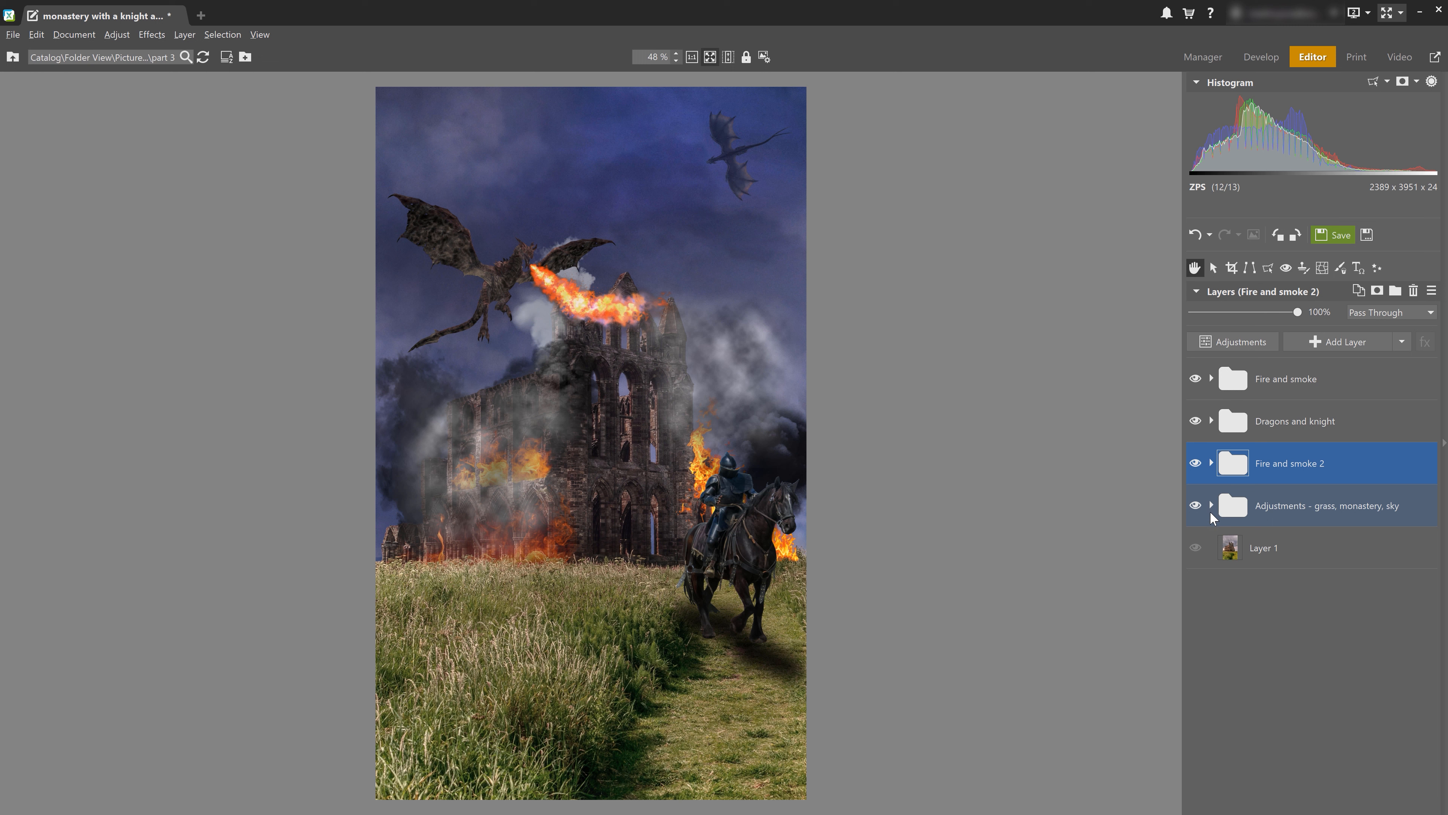
{"action": "left_click", "coordinate": [1210, 511]}
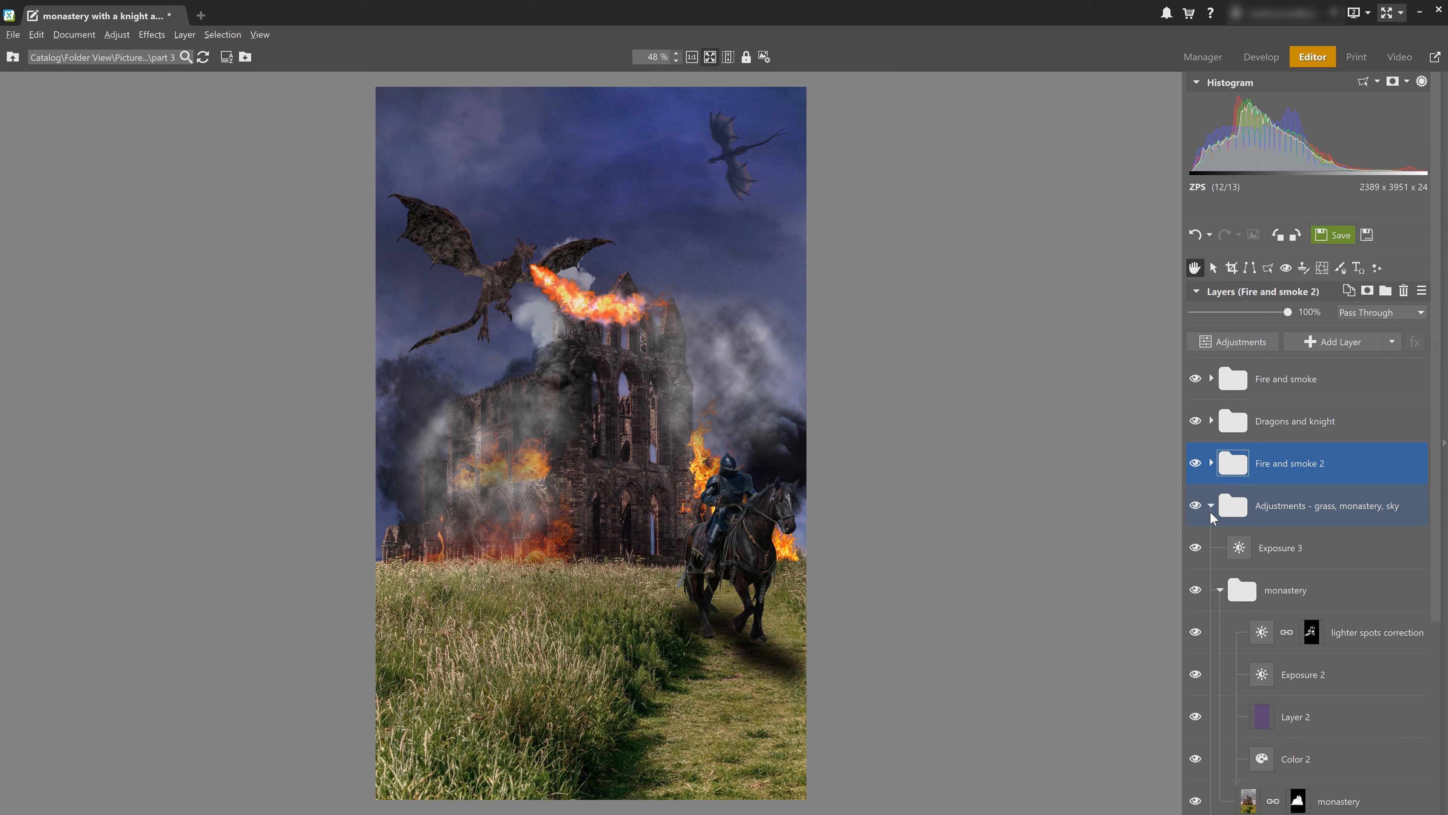
{"action": "scroll", "coordinate": [1274, 588], "scroll_direction": "down", "scroll_amount": 3}
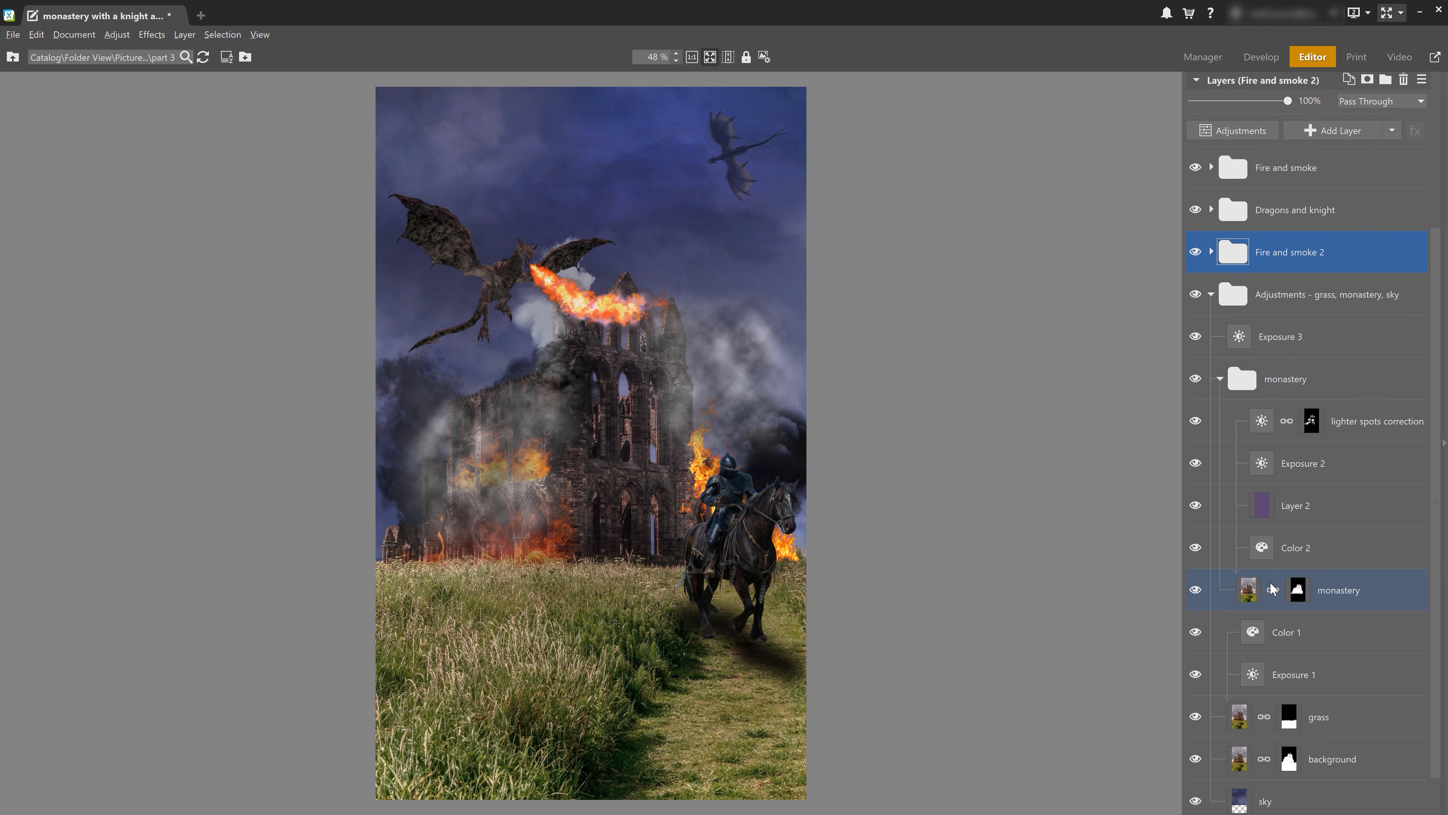
{"action": "left_click", "coordinate": [1303, 371]}
{"action": "left_click", "coordinate": [1325, 131]}
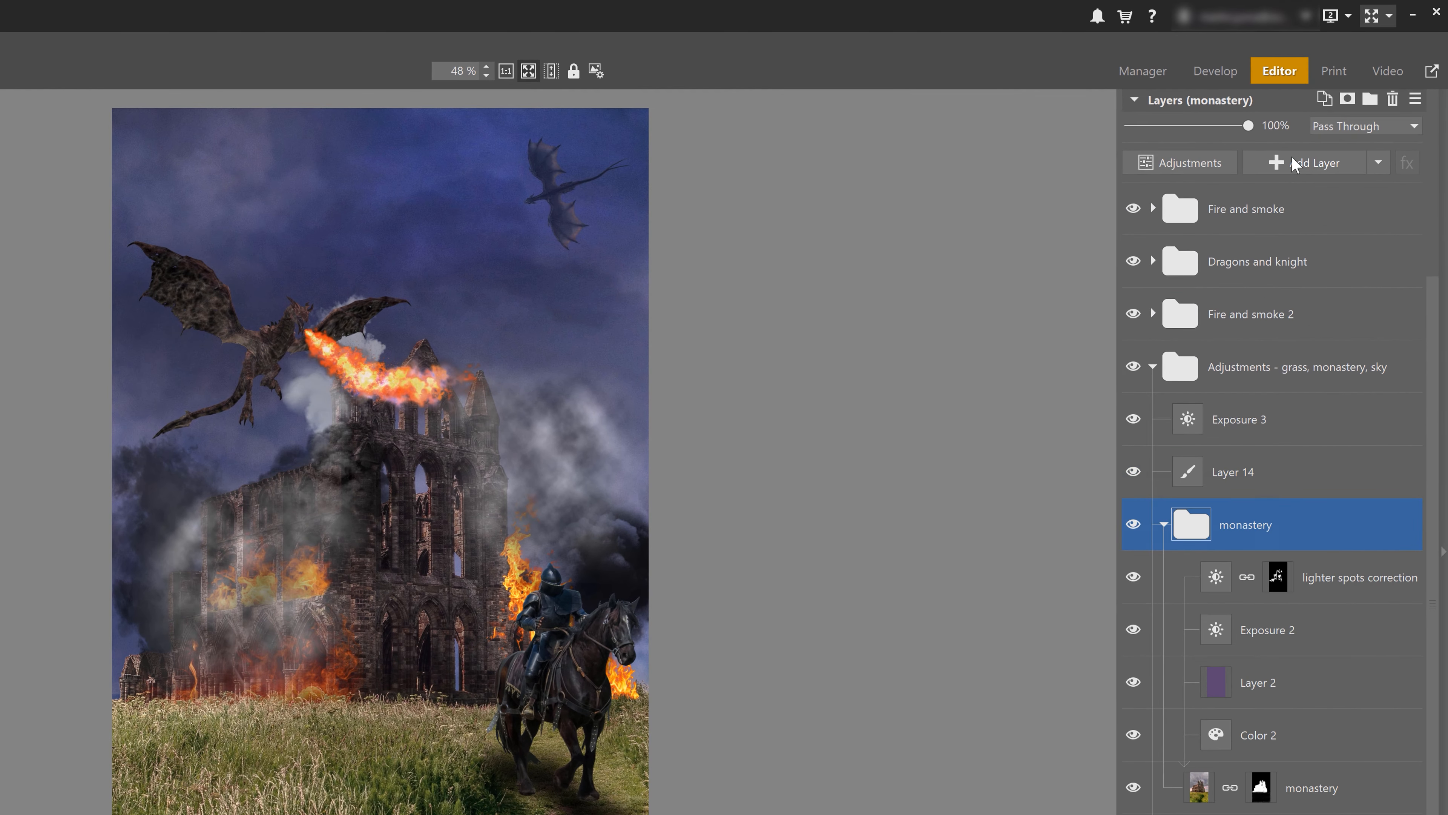
{"action": "left_click_drag", "start_coordinate": [1236, 474], "coordinate": [1266, 488]}
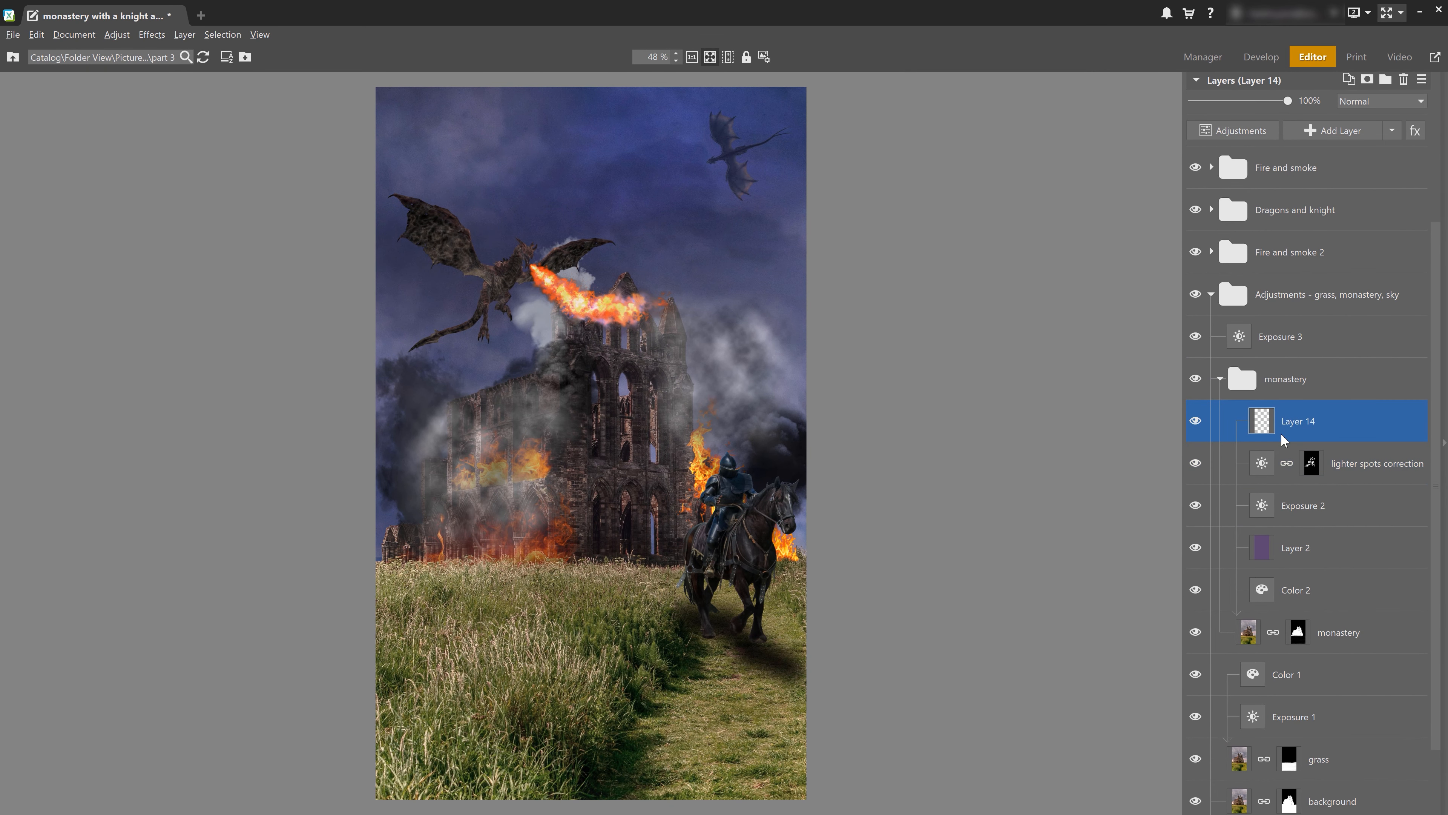
{"action": "double_click", "coordinate": [1290, 425]}
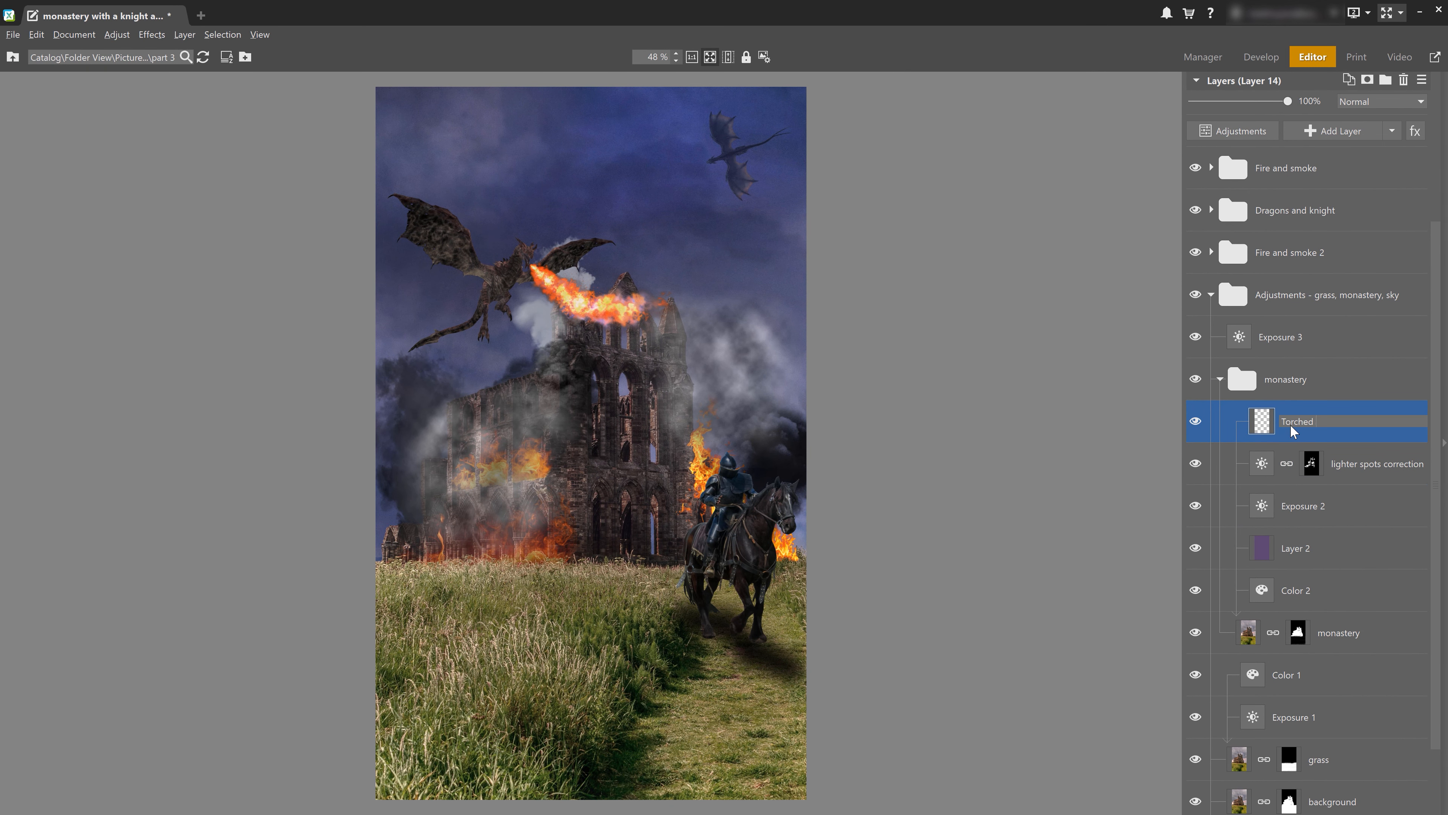
{"action": "key", "text": "Return"}
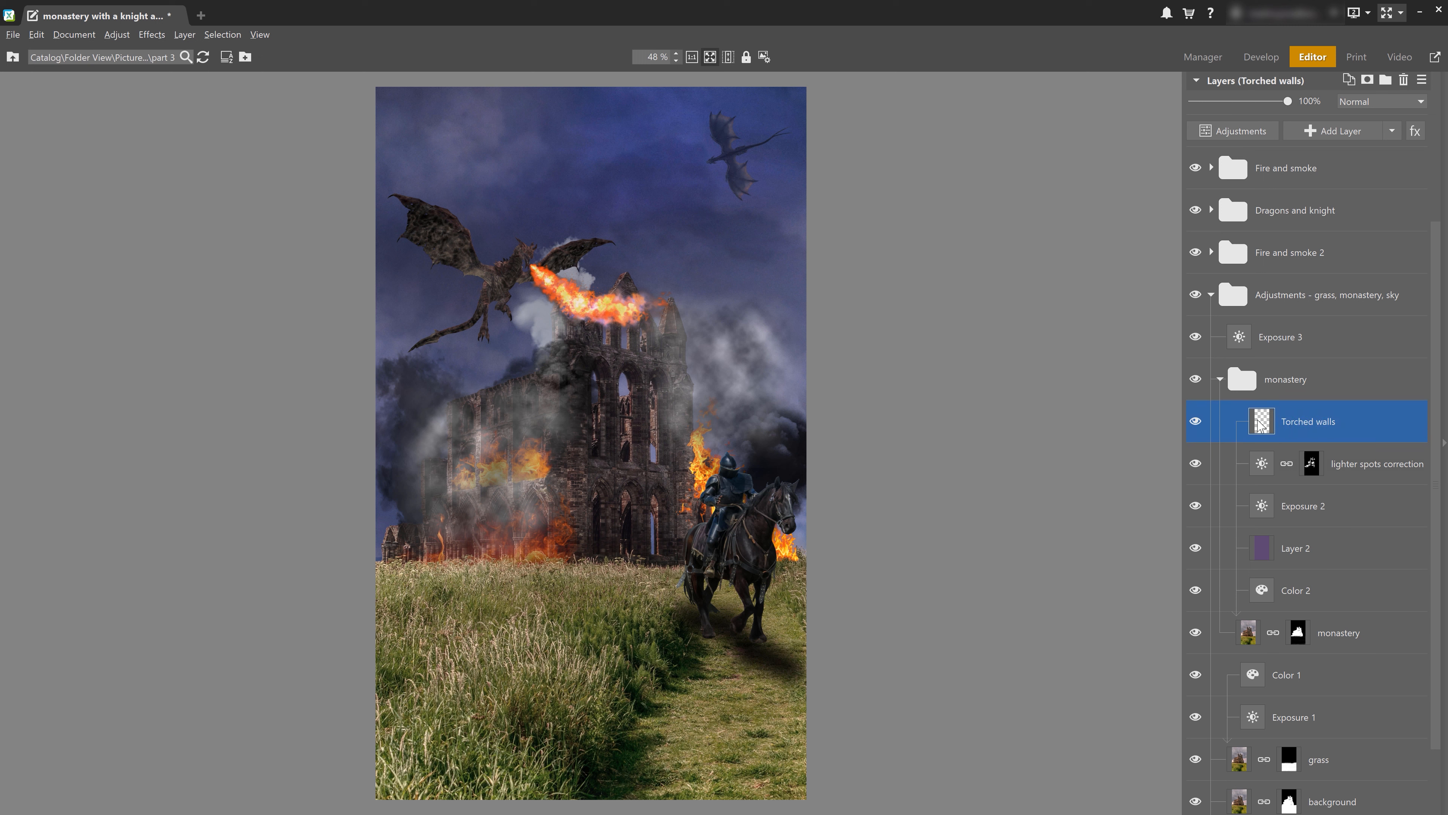
- Darken the monastery walls on the "Torched walls" layer using a soft black Paintbrush at 10% opacity with diameter 351
{"action": "scroll", "coordinate": [1280, 422], "scroll_direction": "up", "scroll_amount": 3}
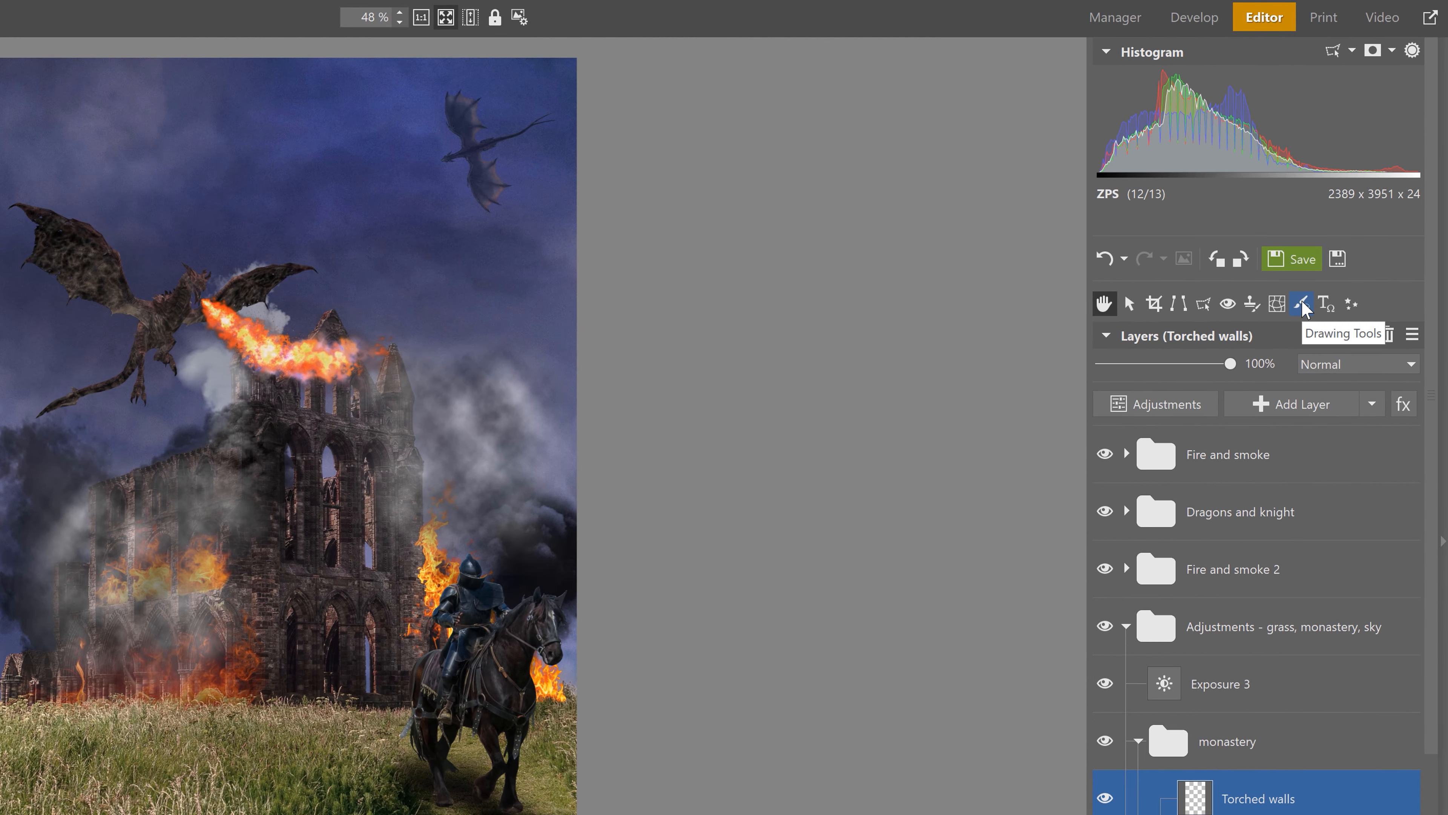
{"action": "left_click", "coordinate": [1303, 305]}
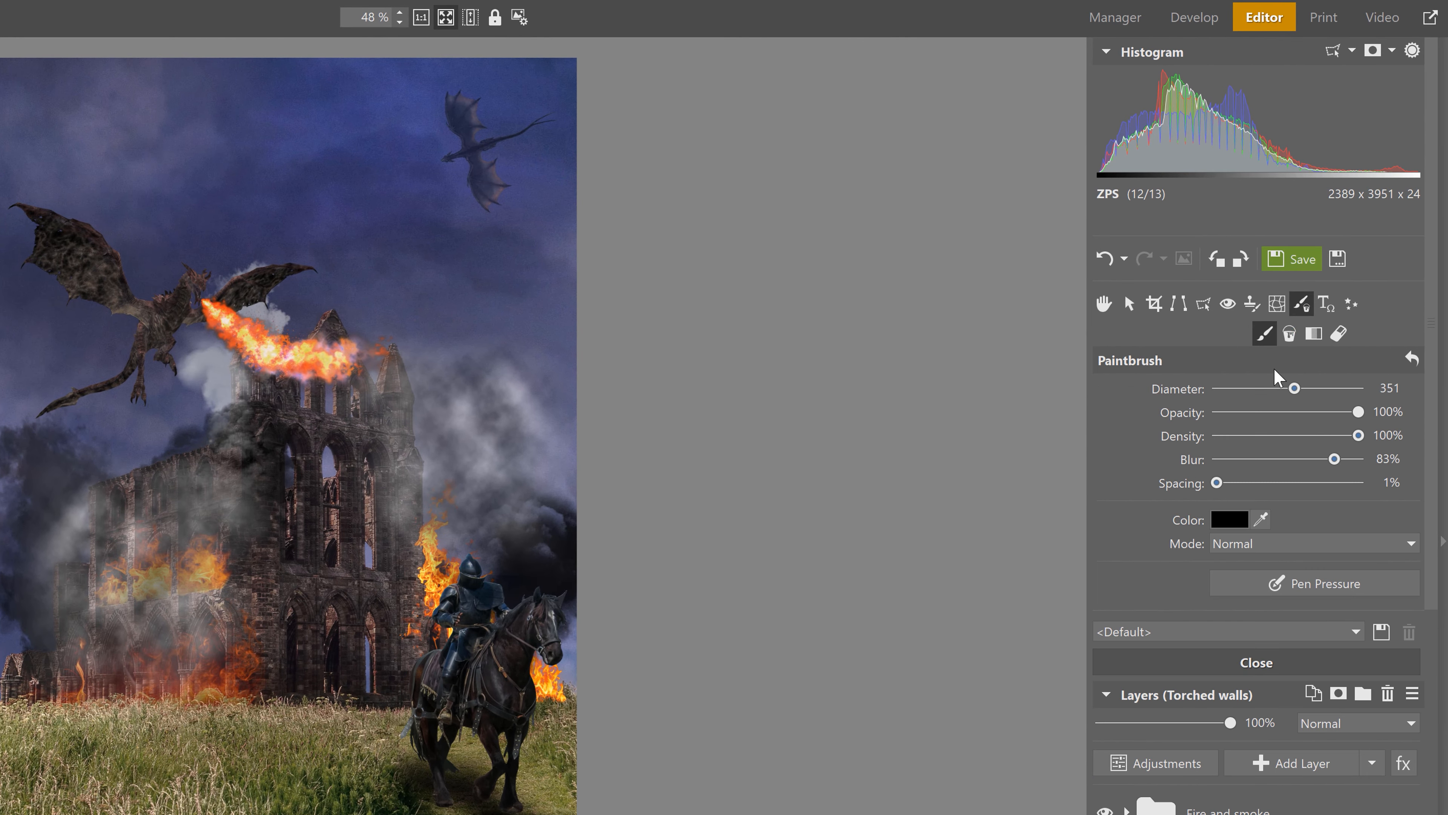
{"action": "left_click_drag", "start_coordinate": [1359, 412], "coordinate": [1230, 417]}
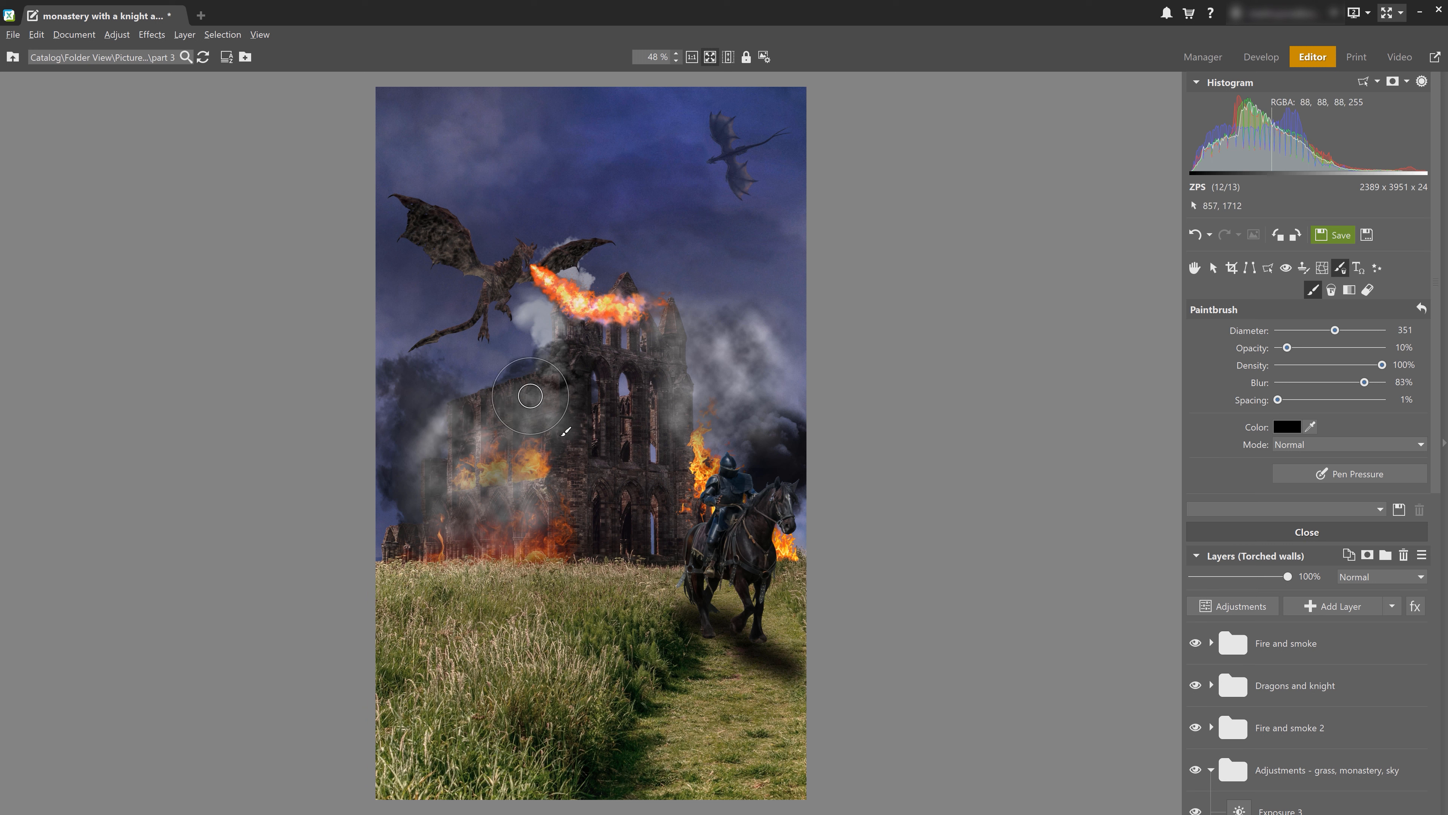
{"action": "left_click", "coordinate": [1306, 531]}
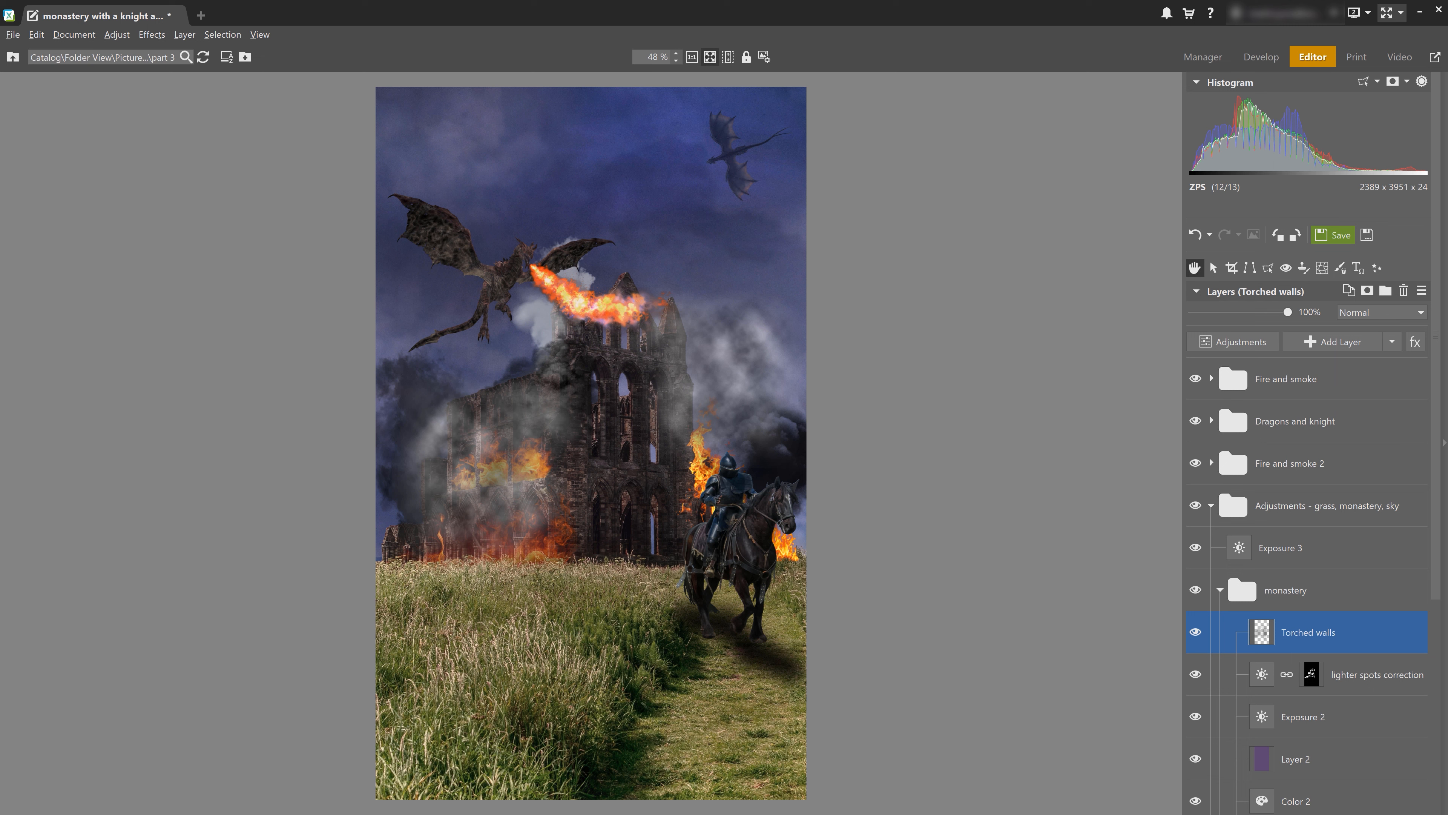
- Merge the Color 1, Exposure 1 and grass layers into one layer named "grass and blur"
{"action": "scroll", "coordinate": [1238, 545], "scroll_direction": "down", "scroll_amount": 5}
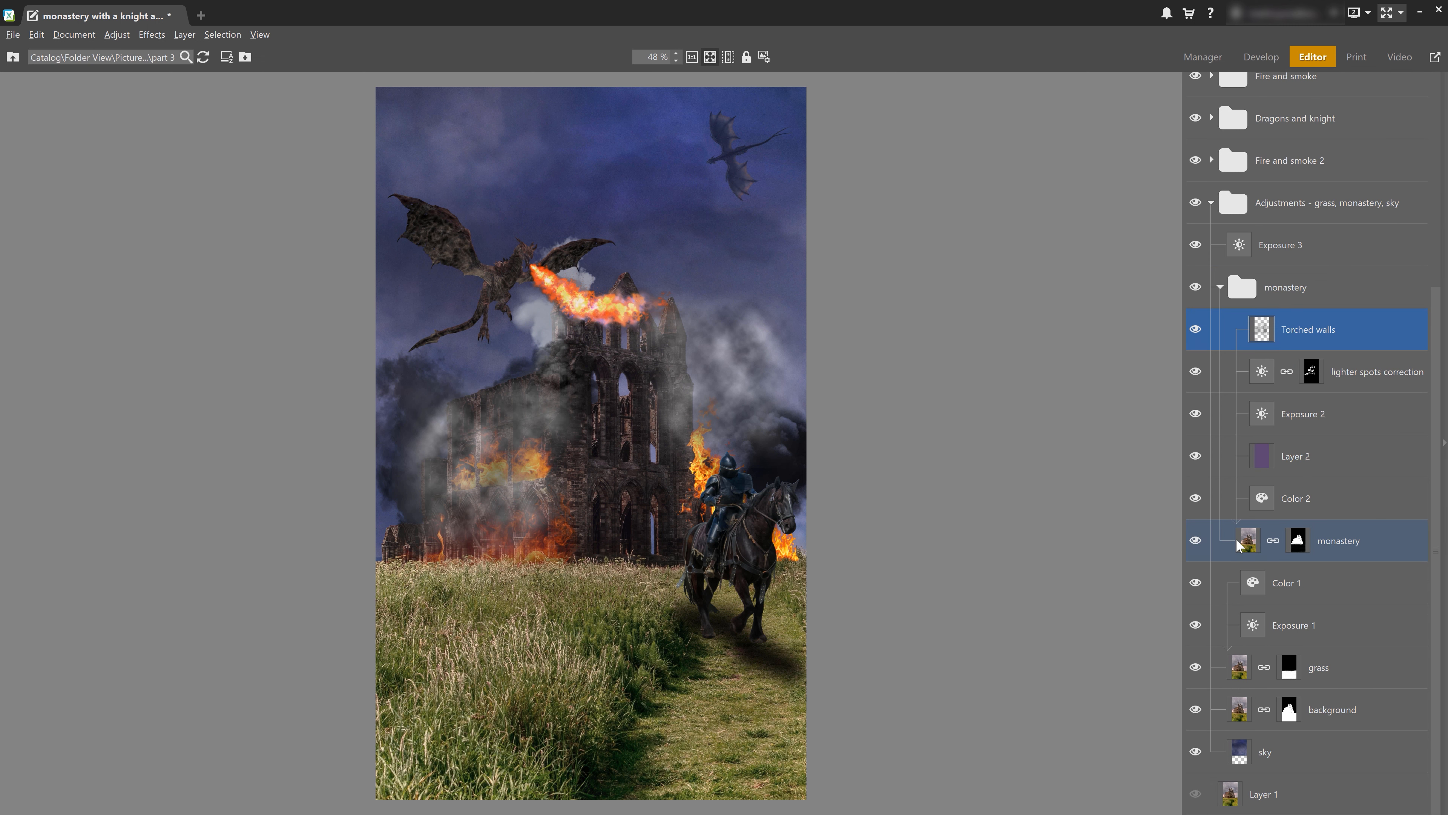
{"action": "left_click", "coordinate": [1340, 663]}
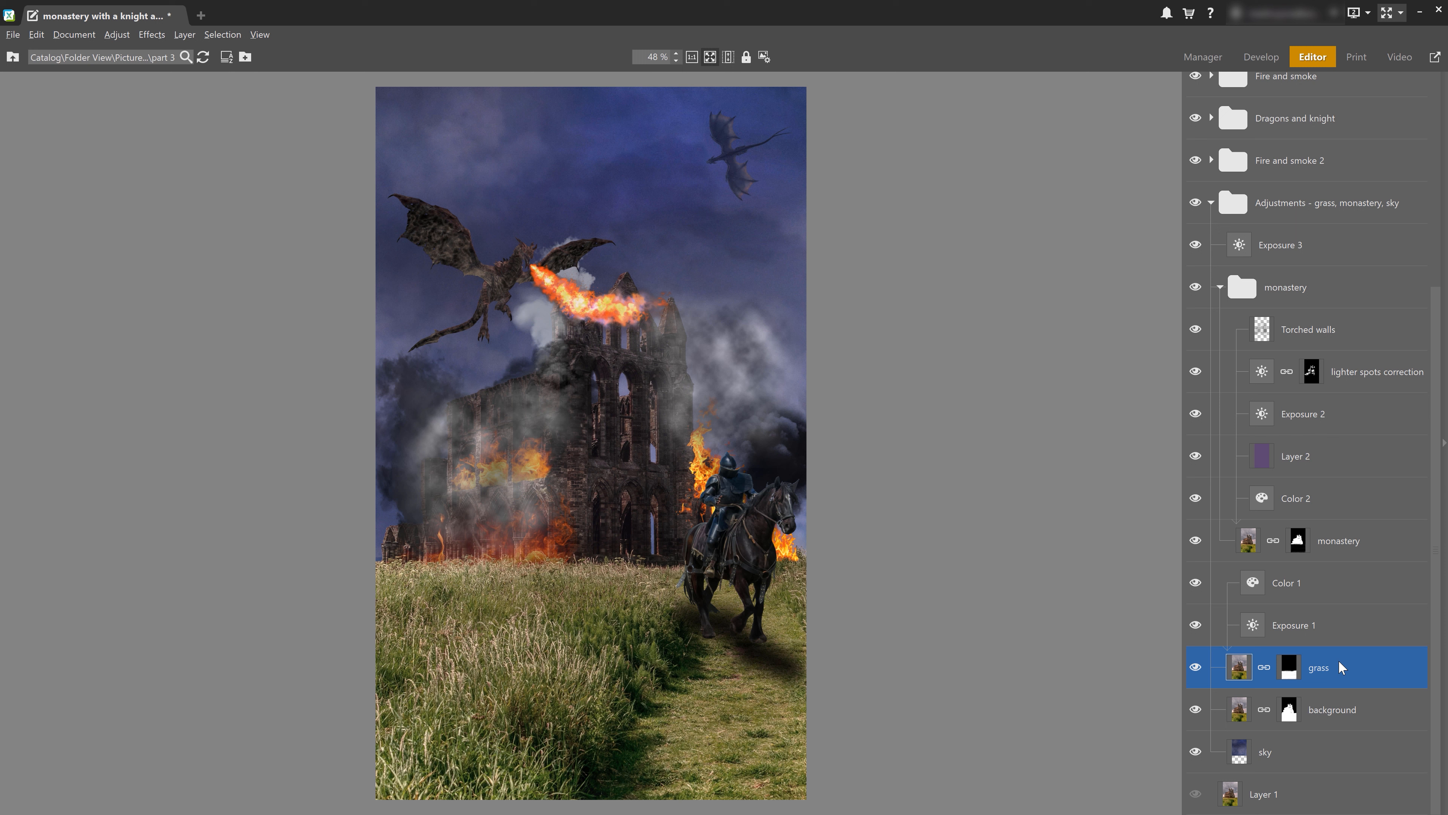
{"action": "left_click", "coordinate": [1328, 576], "text": "shift"}
{"action": "right_click", "coordinate": [1329, 579]}
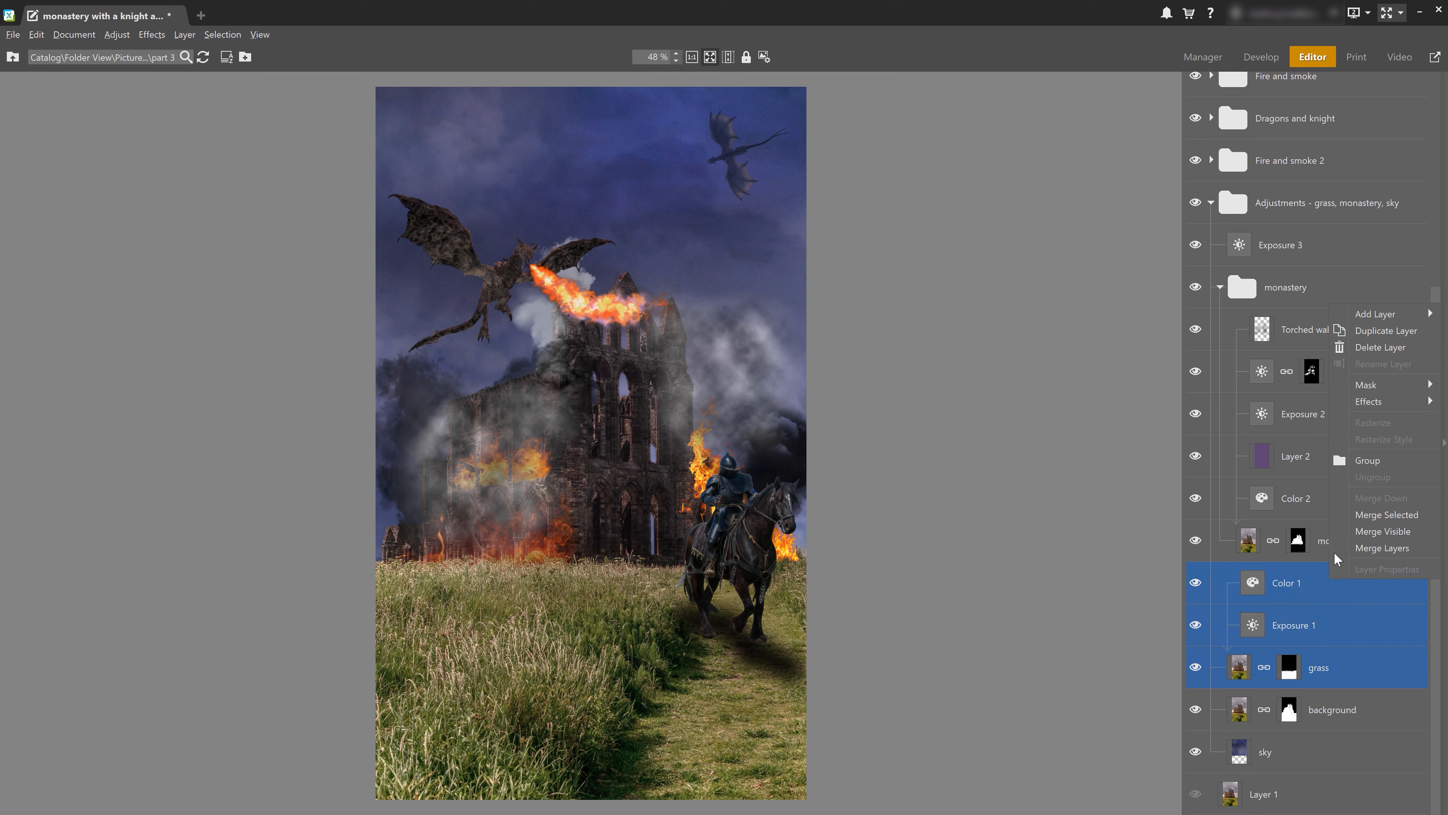
{"action": "left_click", "coordinate": [1371, 520]}
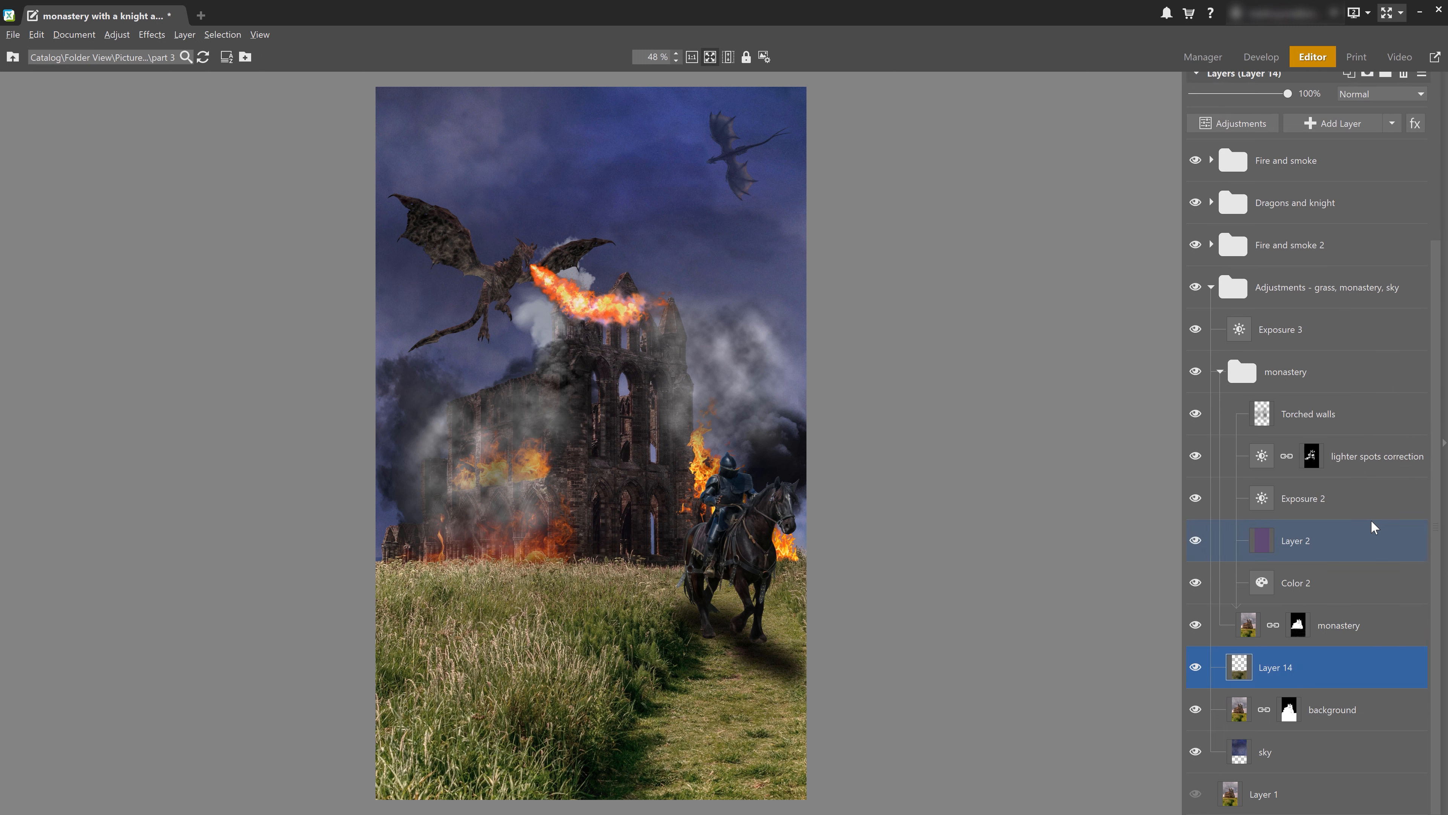
{"action": "double_click", "coordinate": [1279, 667]}
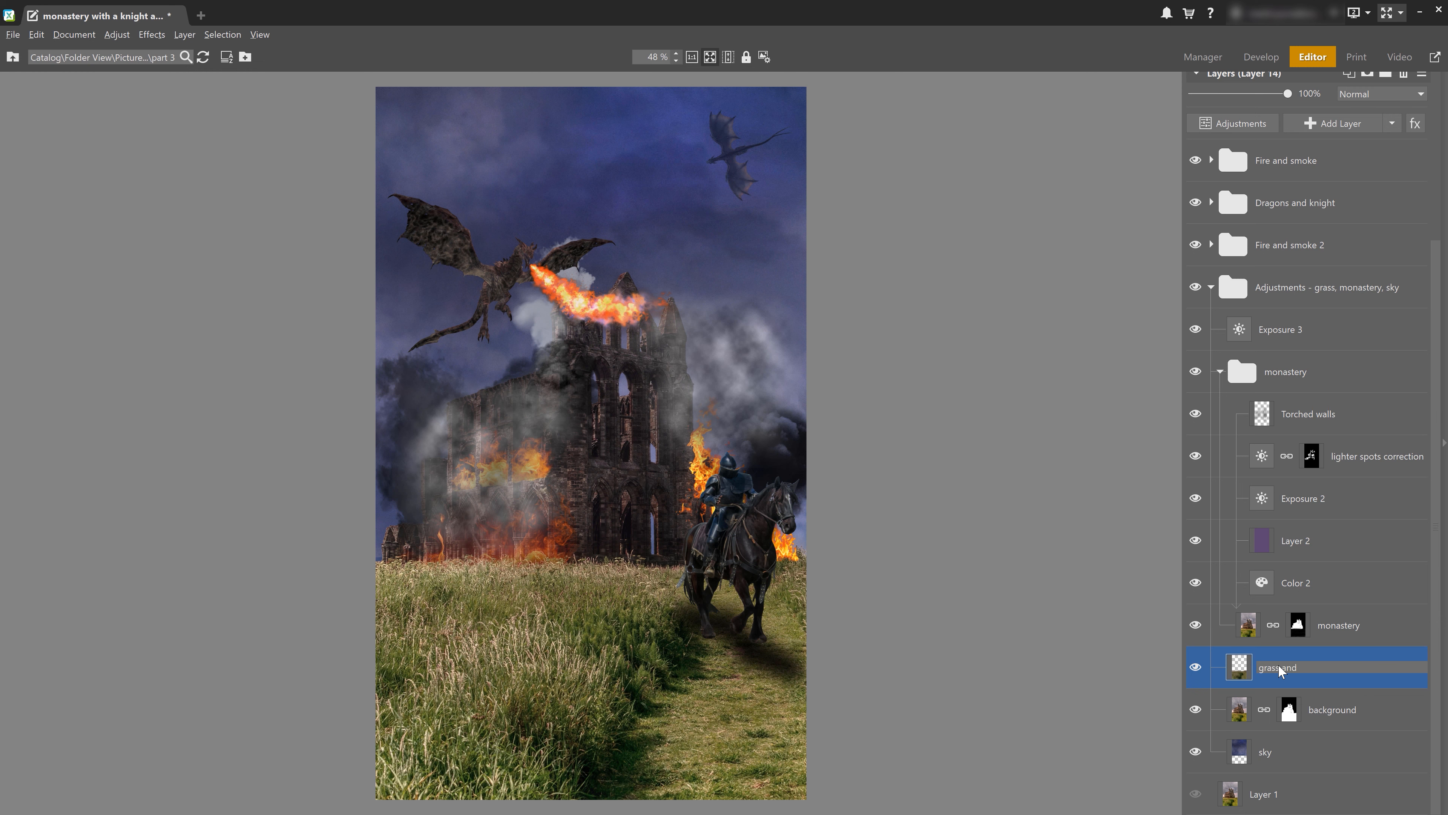
{"action": "type", "text": "grass and blur"}
{"action": "key", "text": "Return"}
- Place a Tilt-shift Effect line across the "grass and blur" layer and move it up to the top of the monastery
{"action": "scroll", "coordinate": [1304, 653], "scroll_direction": "up", "scroll_amount": 4}
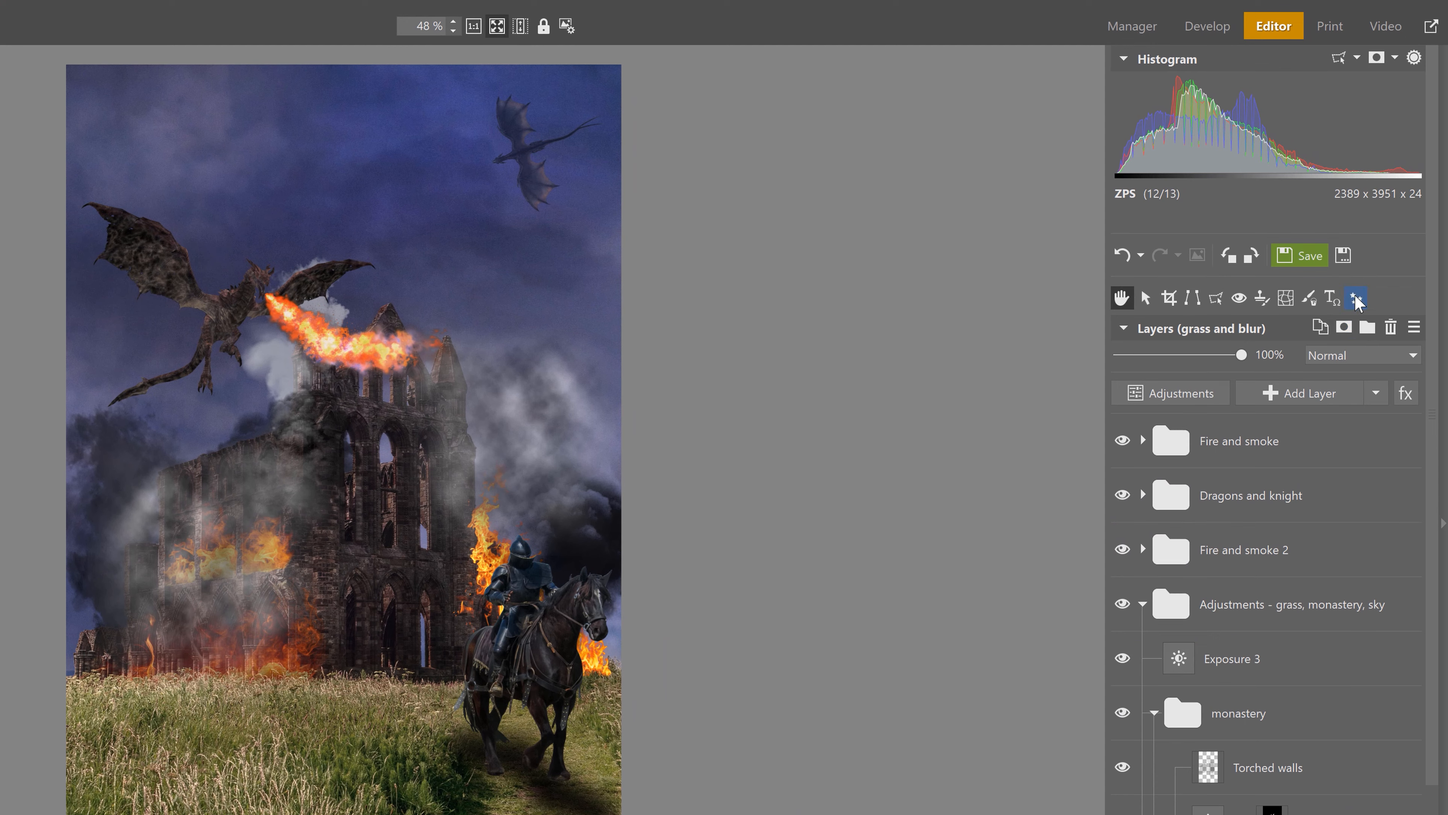
{"action": "left_click", "coordinate": [1377, 268]}
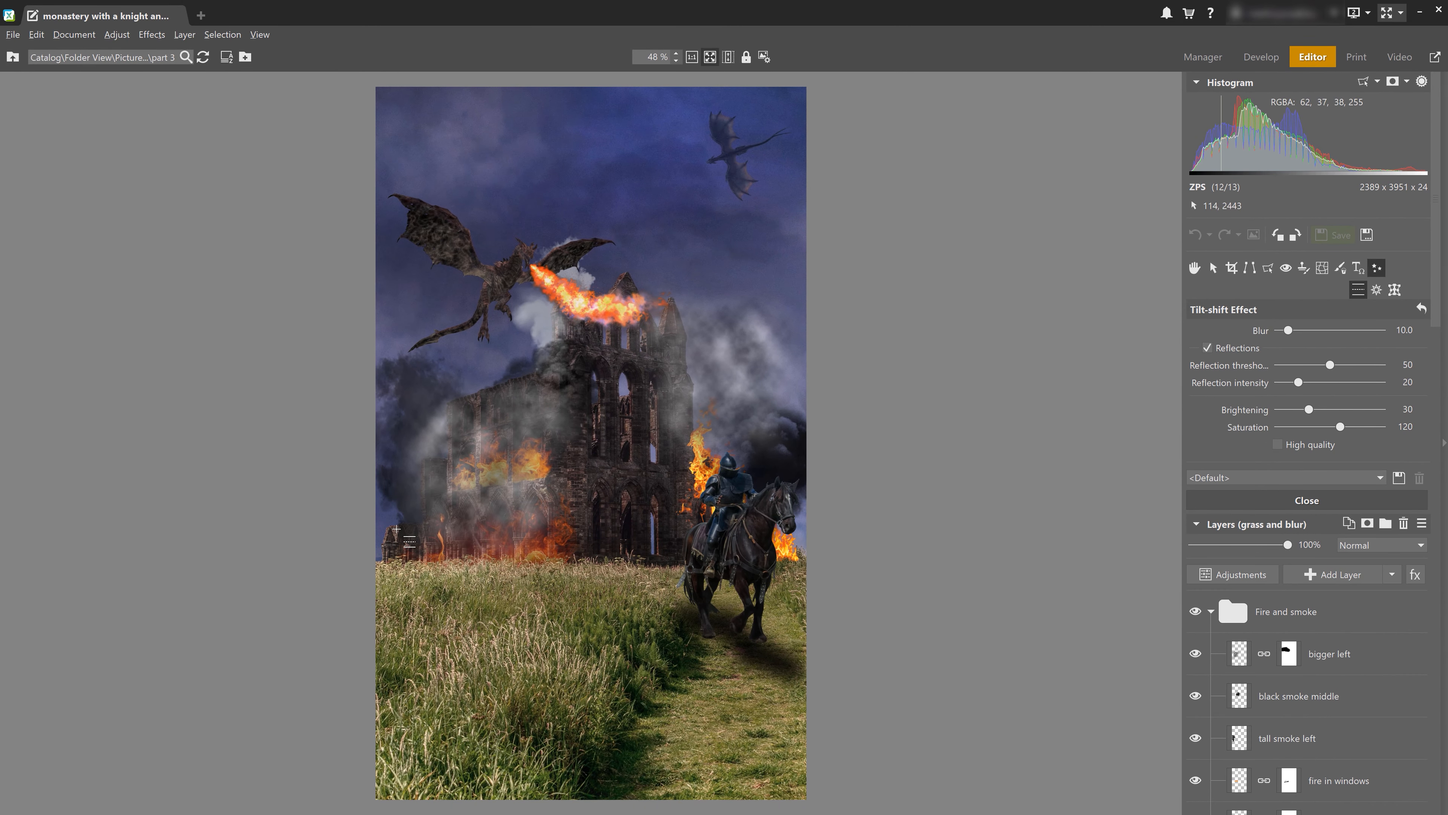
{"action": "left_click_drag", "start_coordinate": [394, 534], "coordinate": [822, 552]}
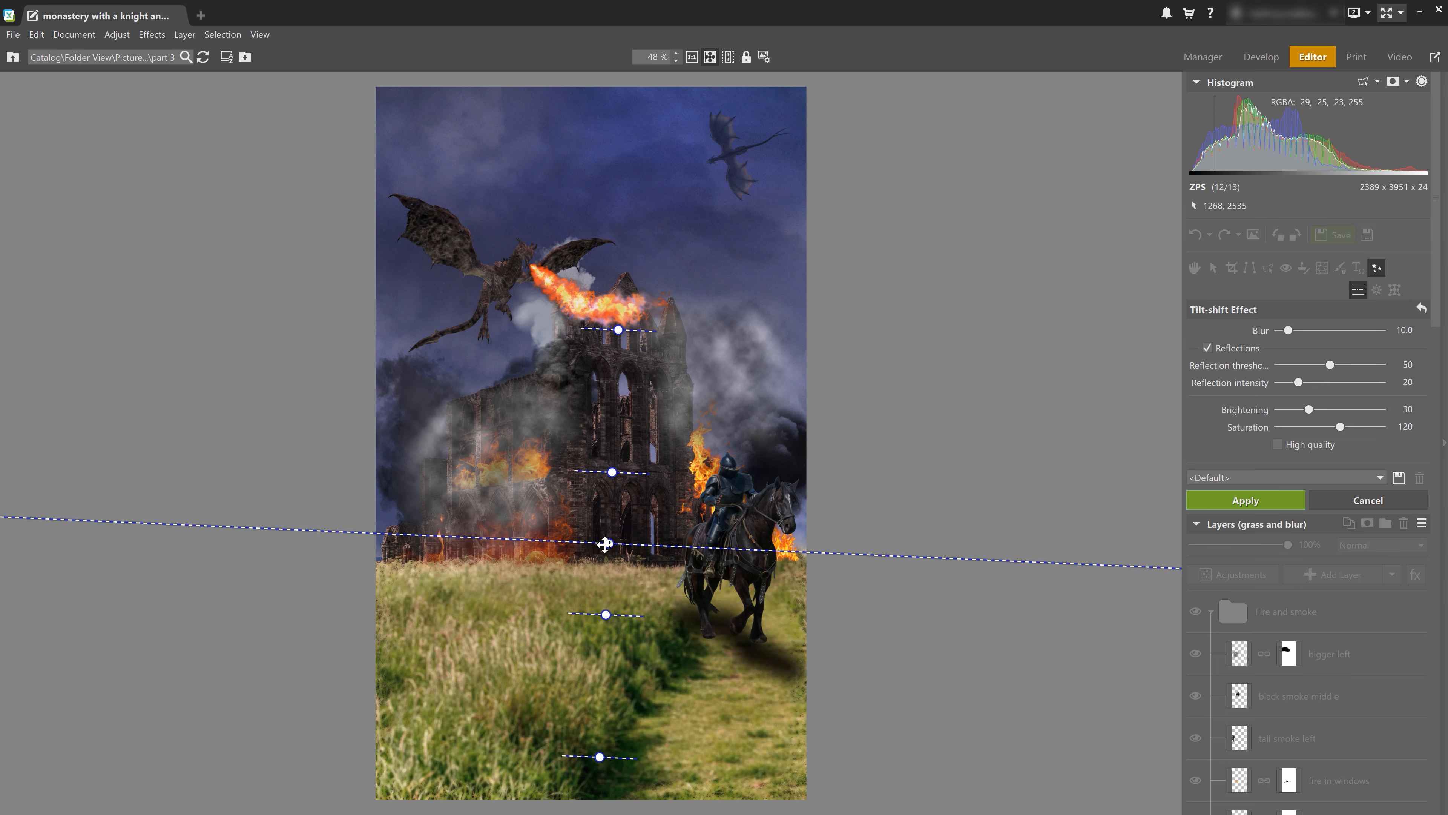
{"action": "left_click_drag", "start_coordinate": [605, 543], "coordinate": [738, 316]}
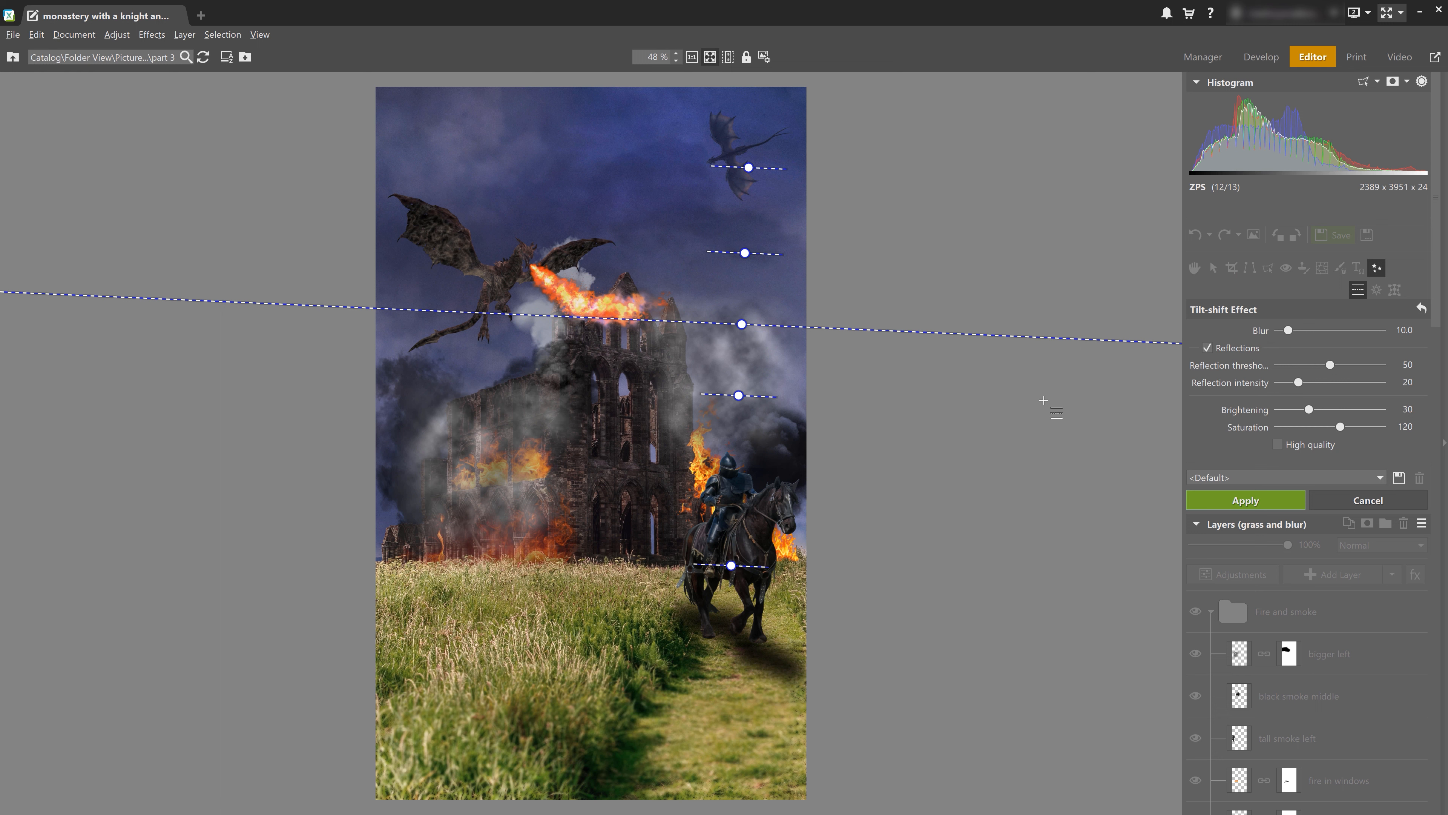
- Set the tilt-shift brightening to 0 and saturation to 98, narrow its transition zones below the line, and apply the effect
{"action": "mouse_move", "coordinate": [1308, 411]}
{"action": "left_mouse_down"}
{"action": "mouse_move", "coordinate": [1263, 412]}
{"action": "mouse_move", "coordinate": [1330, 429]}
{"action": "left_mouse_up"}
{"action": "left_click_drag", "start_coordinate": [741, 324], "coordinate": [742, 321]}
{"action": "left_click_drag", "start_coordinate": [739, 391], "coordinate": [745, 306]}
{"action": "left_click_drag", "start_coordinate": [740, 525], "coordinate": [737, 404]}
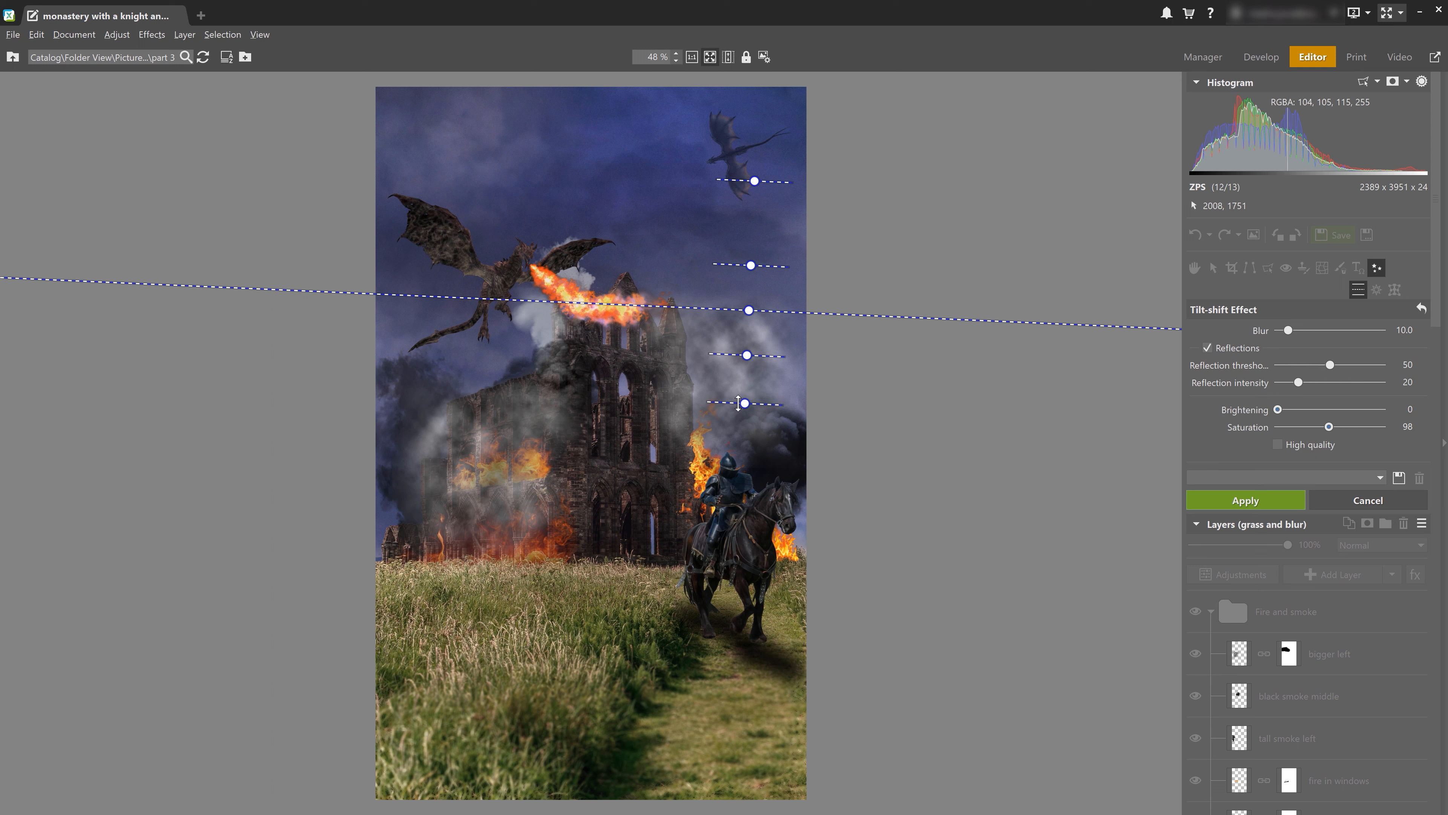
{"action": "left_click", "coordinate": [1212, 505]}
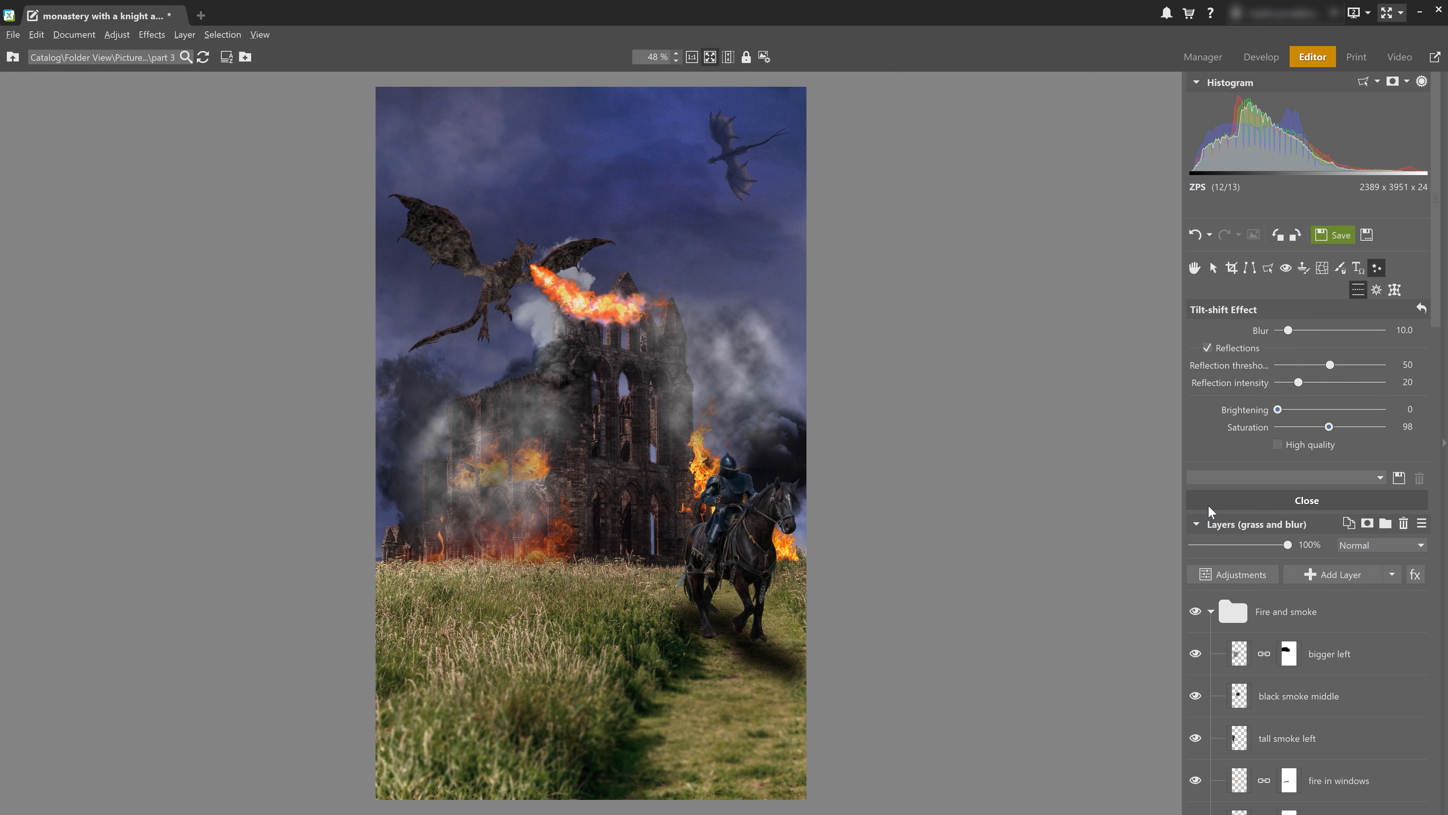
{"action": "left_click", "coordinate": [1211, 507]}
- Collapse the "Fire and smoke", "Dragons and knight" and "Fire and smoke 2" groups in the layer list
{"action": "scroll", "coordinate": [1322, 505], "scroll_direction": "down", "scroll_amount": 8}
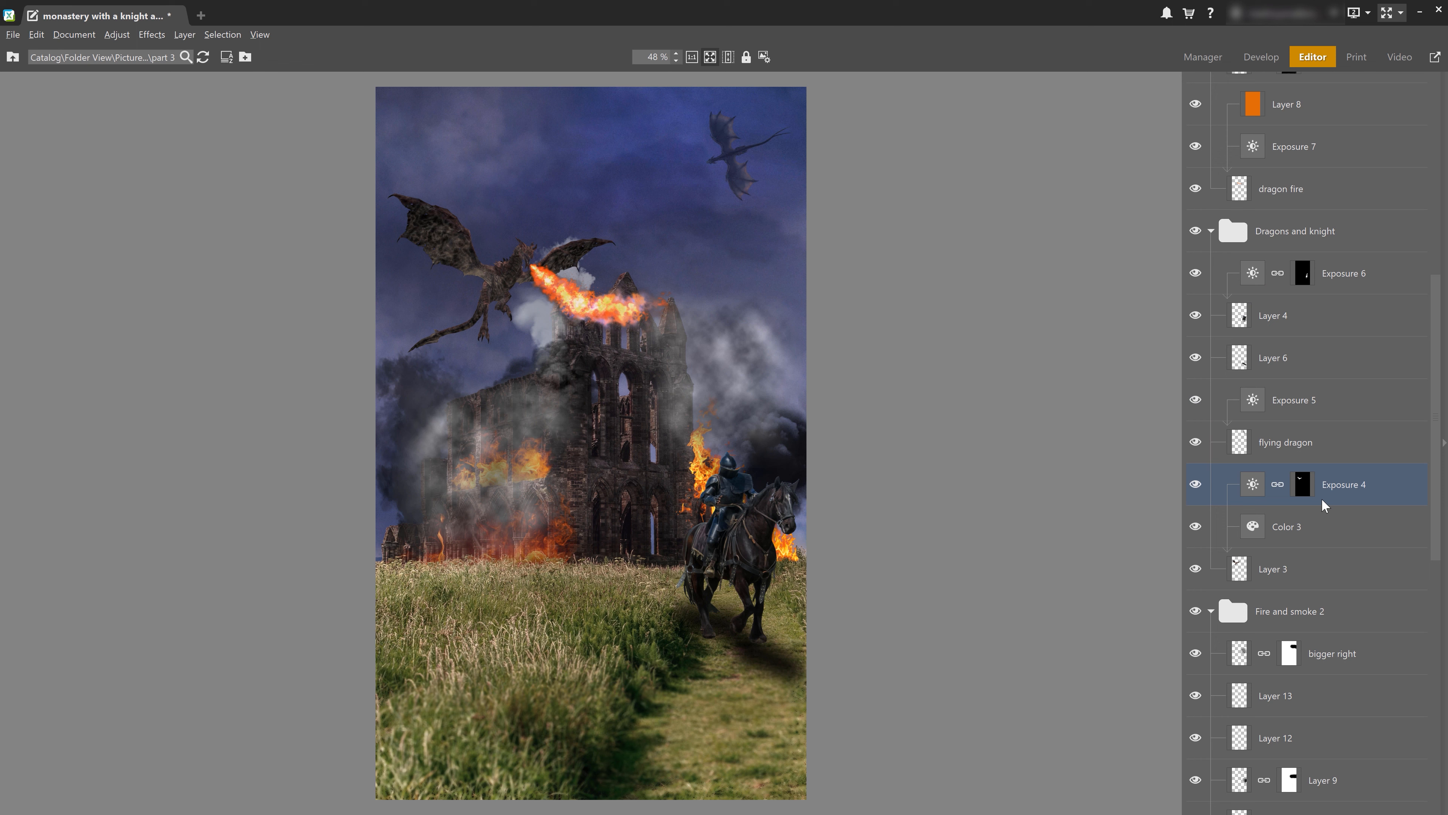
{"action": "scroll", "coordinate": [1323, 505], "scroll_direction": "down", "scroll_amount": 15}
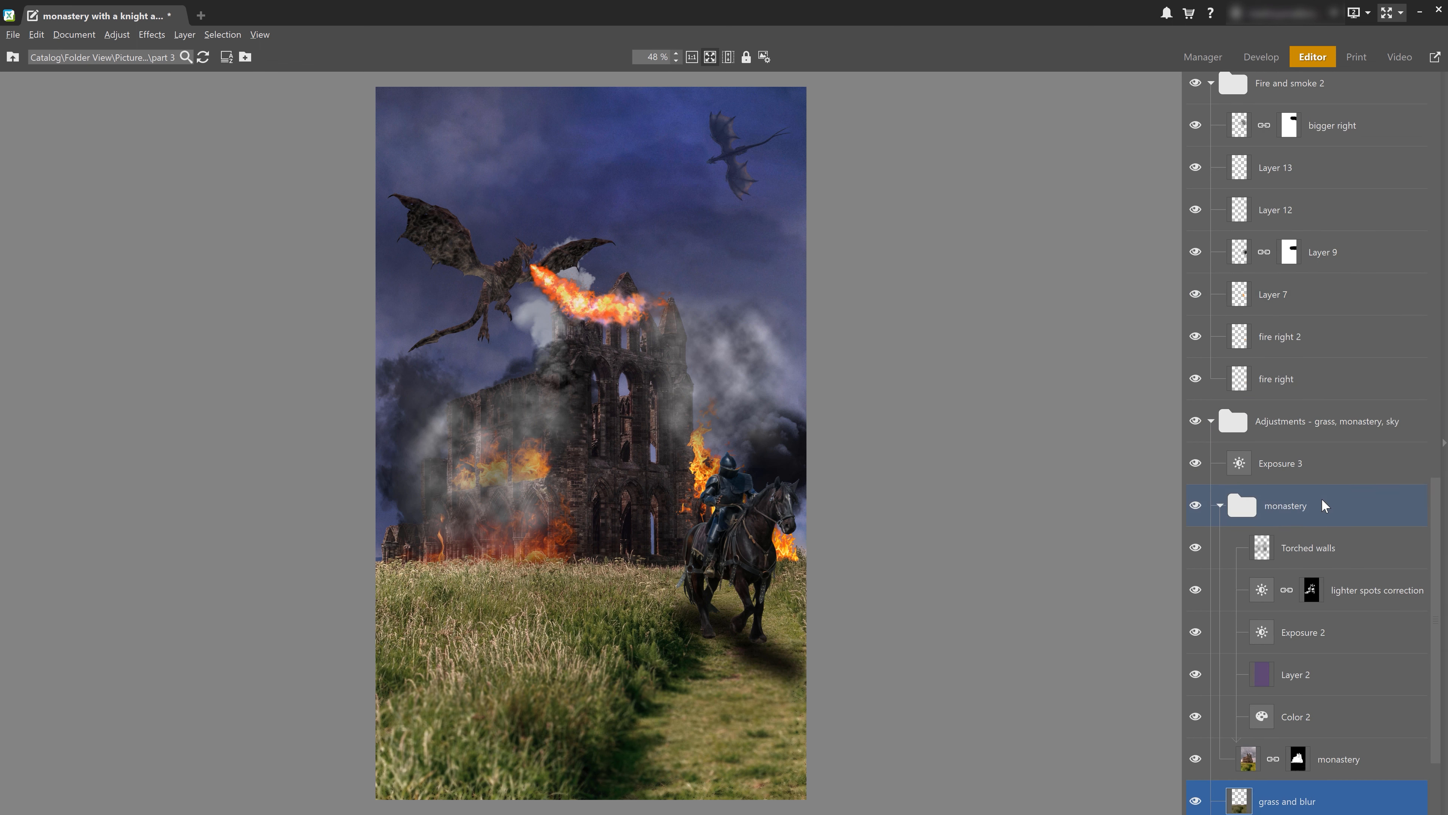
{"action": "scroll", "coordinate": [1322, 502], "scroll_direction": "up", "scroll_amount": 20}
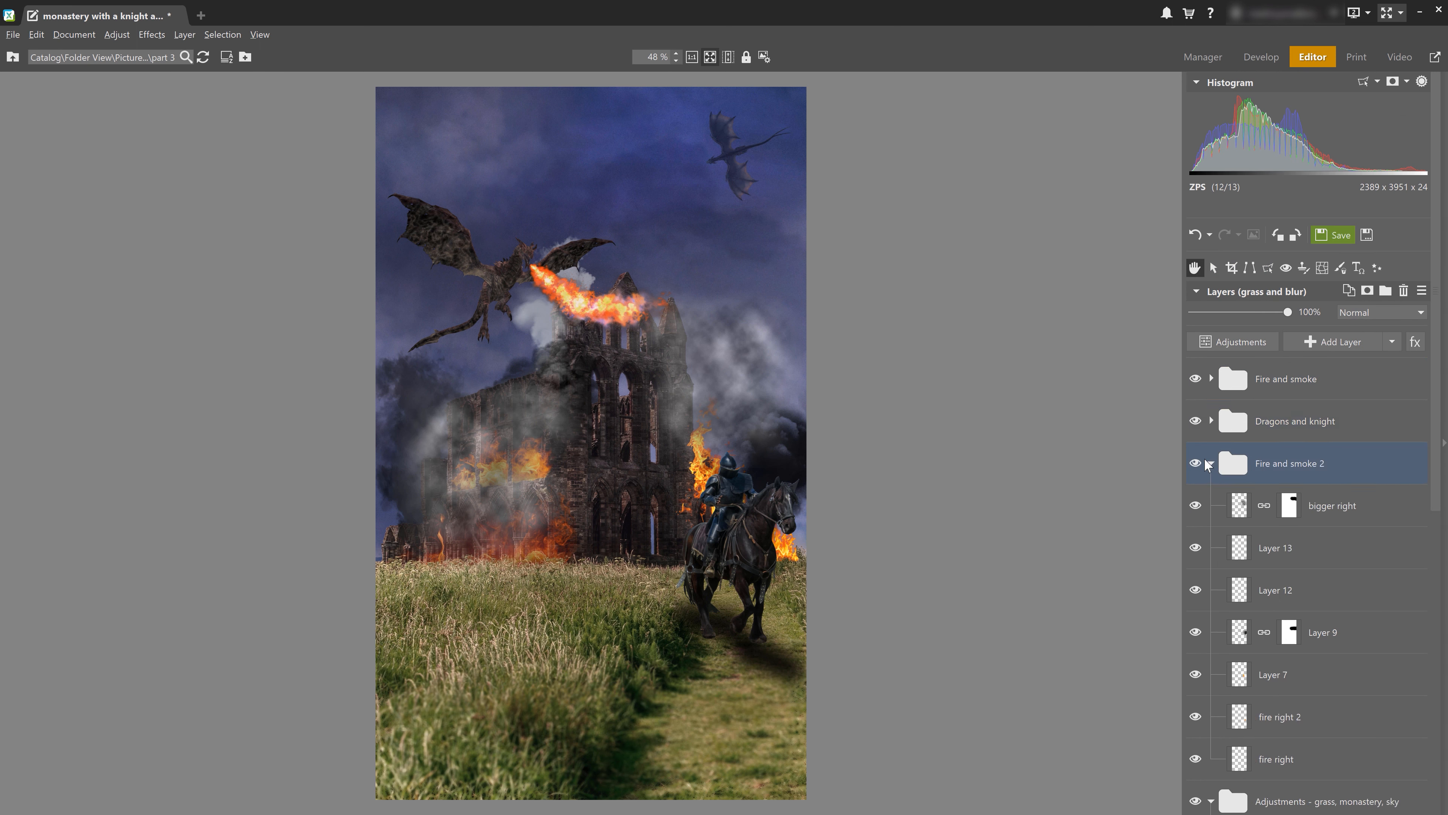
{"action": "scroll", "coordinate": [1342, 490], "scroll_direction": "down", "scroll_amount": 1}
- Merge all layers inside the "monastery" group into one layer and name it "monastery and blur"
{"action": "scroll", "coordinate": [1343, 479], "scroll_direction": "down", "scroll_amount": 3}
{"action": "left_click", "coordinate": [1363, 416]}
{"action": "left_click", "coordinate": [1366, 620], "text": "shift"}
{"action": "right_click", "coordinate": [1366, 620]}
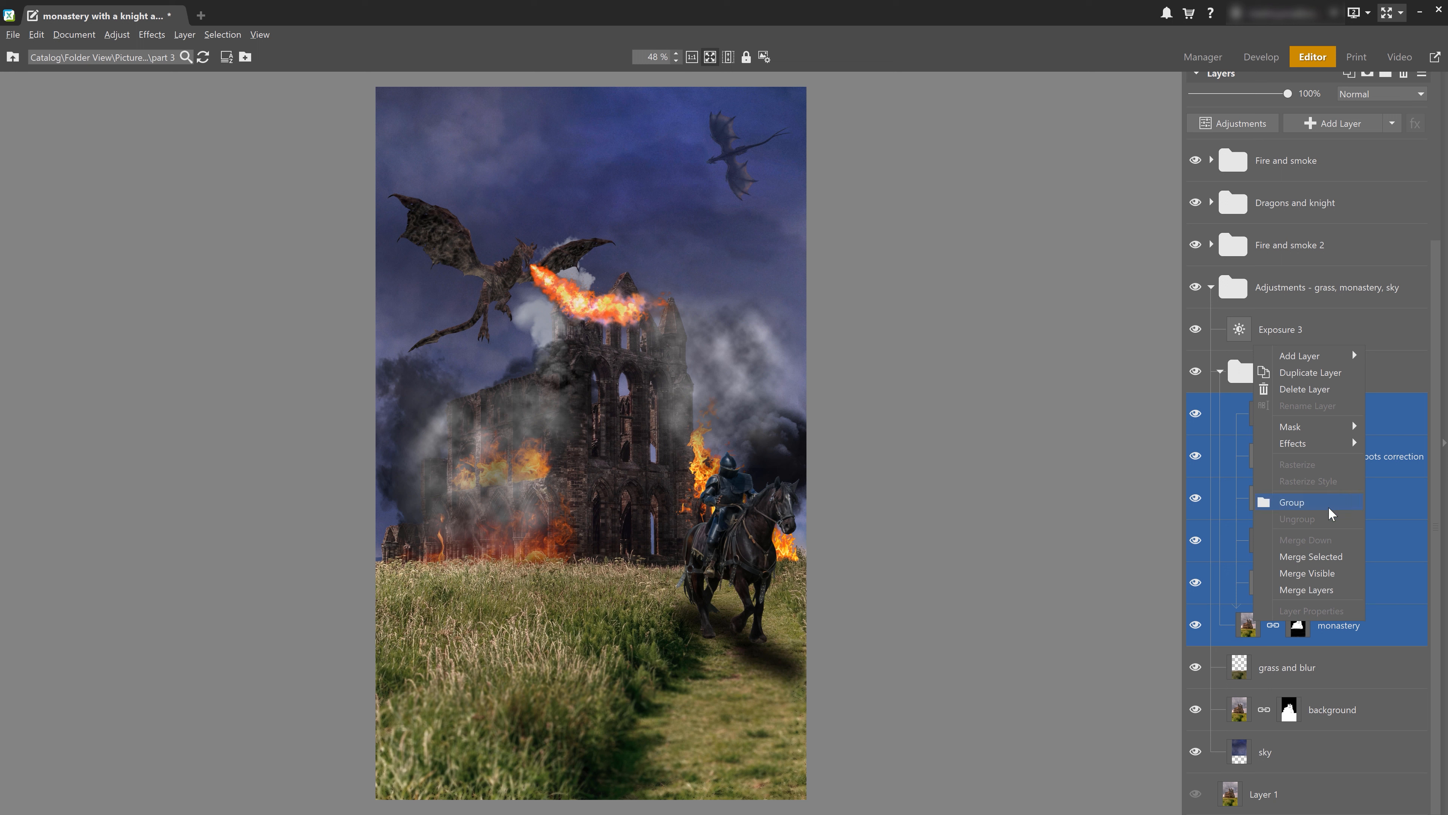
{"action": "left_click", "coordinate": [1326, 558]}
{"action": "double_click", "coordinate": [1292, 623]}
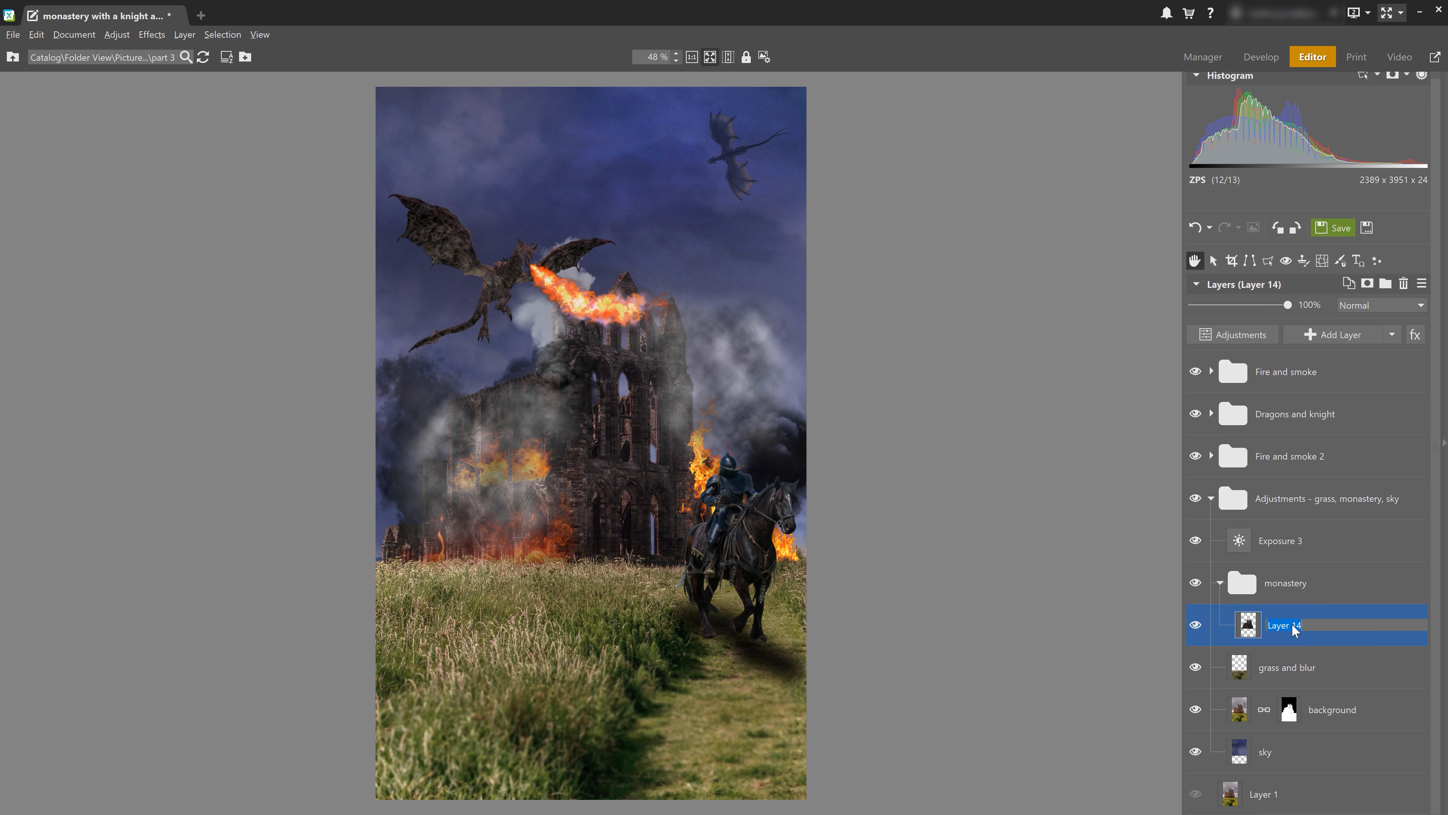
{"action": "type", "text": "monastery and blur"}
{"action": "key", "text": "Return"}
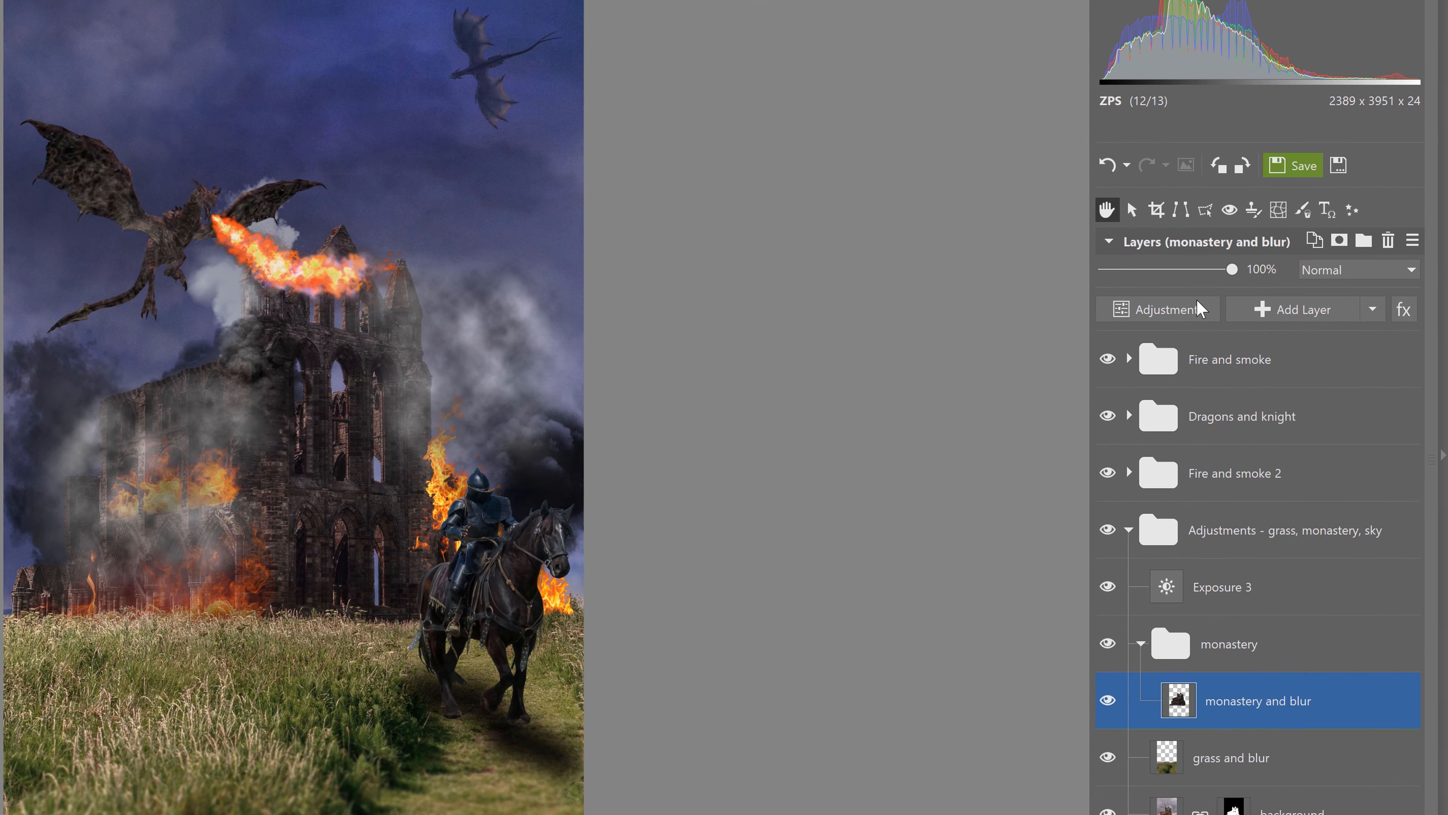
- Apply a Gaussian blur with strength 2 to the "monastery and blur" layer
{"action": "left_click", "coordinate": [1198, 308]}
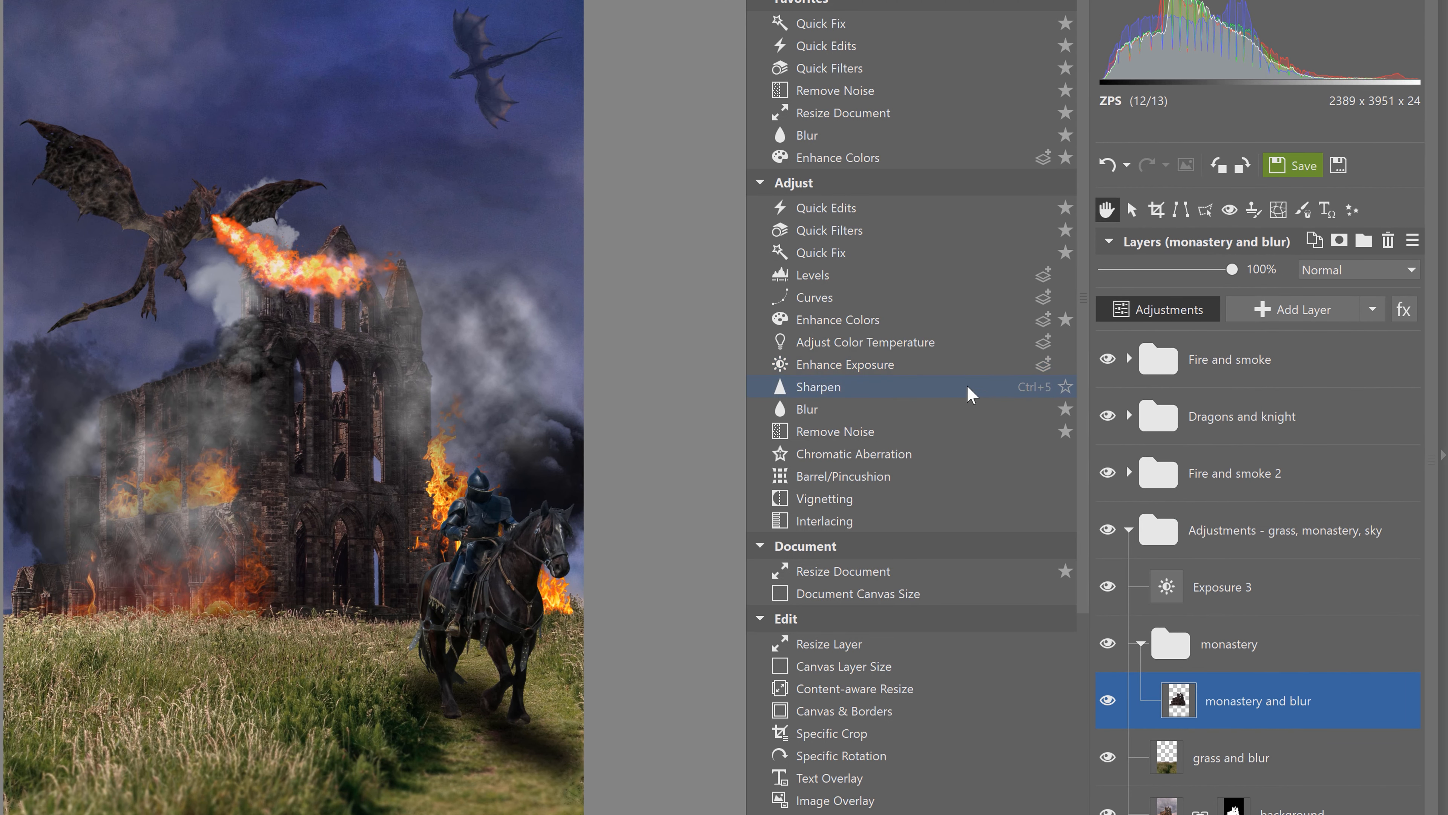
{"action": "left_click", "coordinate": [842, 409]}
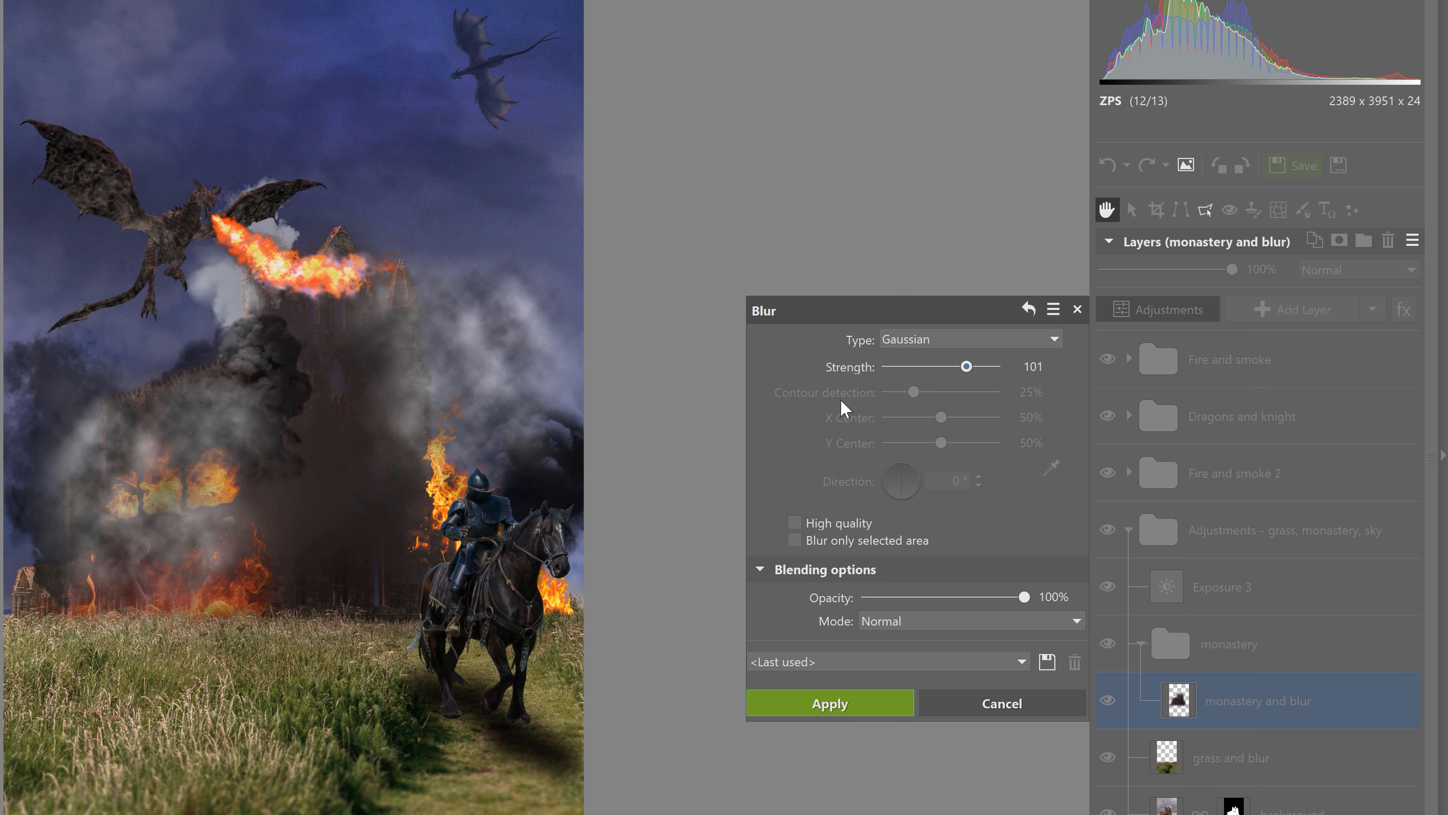
{"action": "mouse_move", "coordinate": [966, 368]}
{"action": "left_mouse_down"}
{"action": "mouse_move", "coordinate": [900, 368]}
{"action": "mouse_move", "coordinate": [938, 366]}
{"action": "left_mouse_up"}
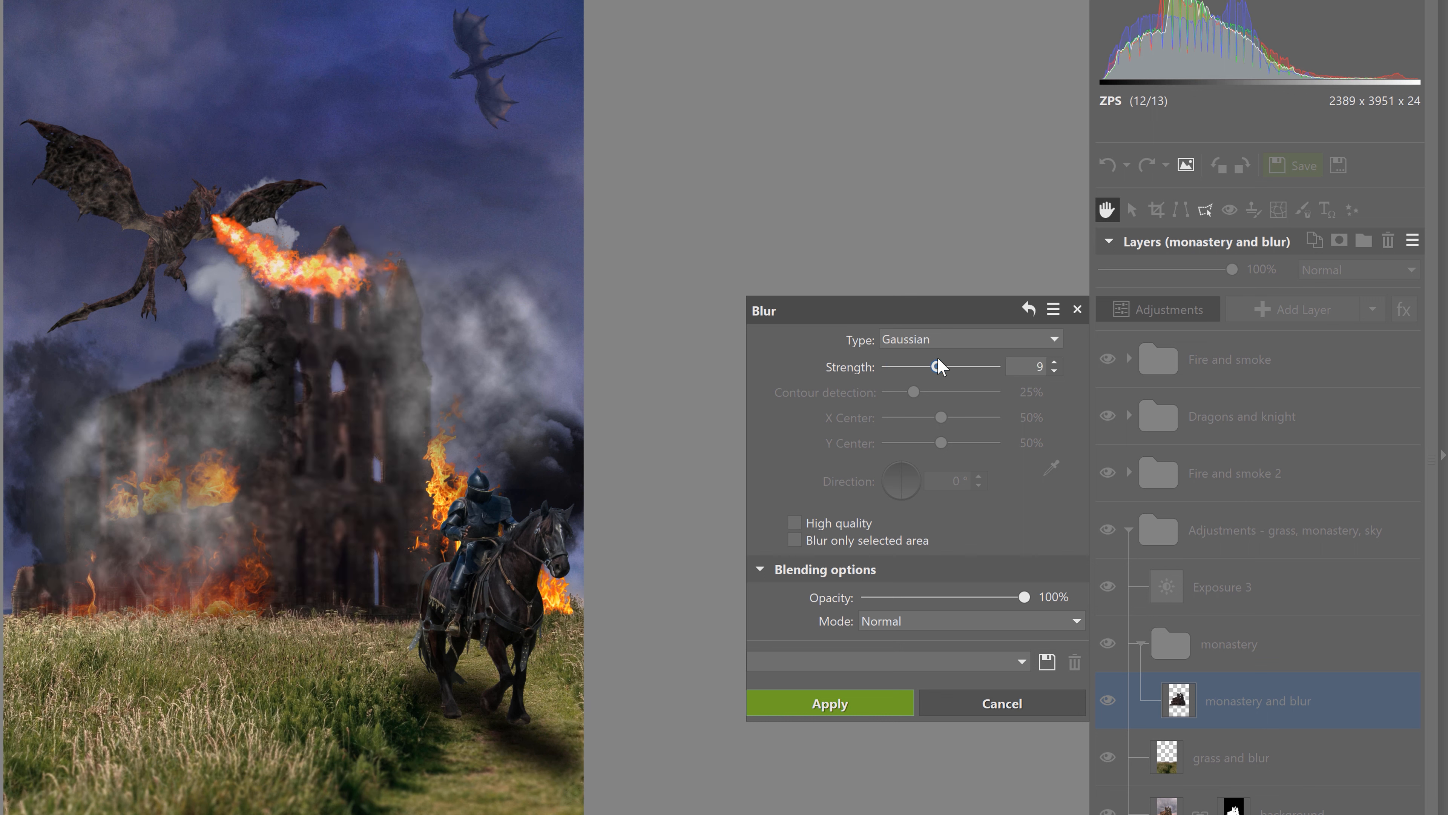
{"action": "left_click_drag", "start_coordinate": [938, 366], "coordinate": [906, 366]}
{"action": "left_click", "coordinate": [865, 712]}
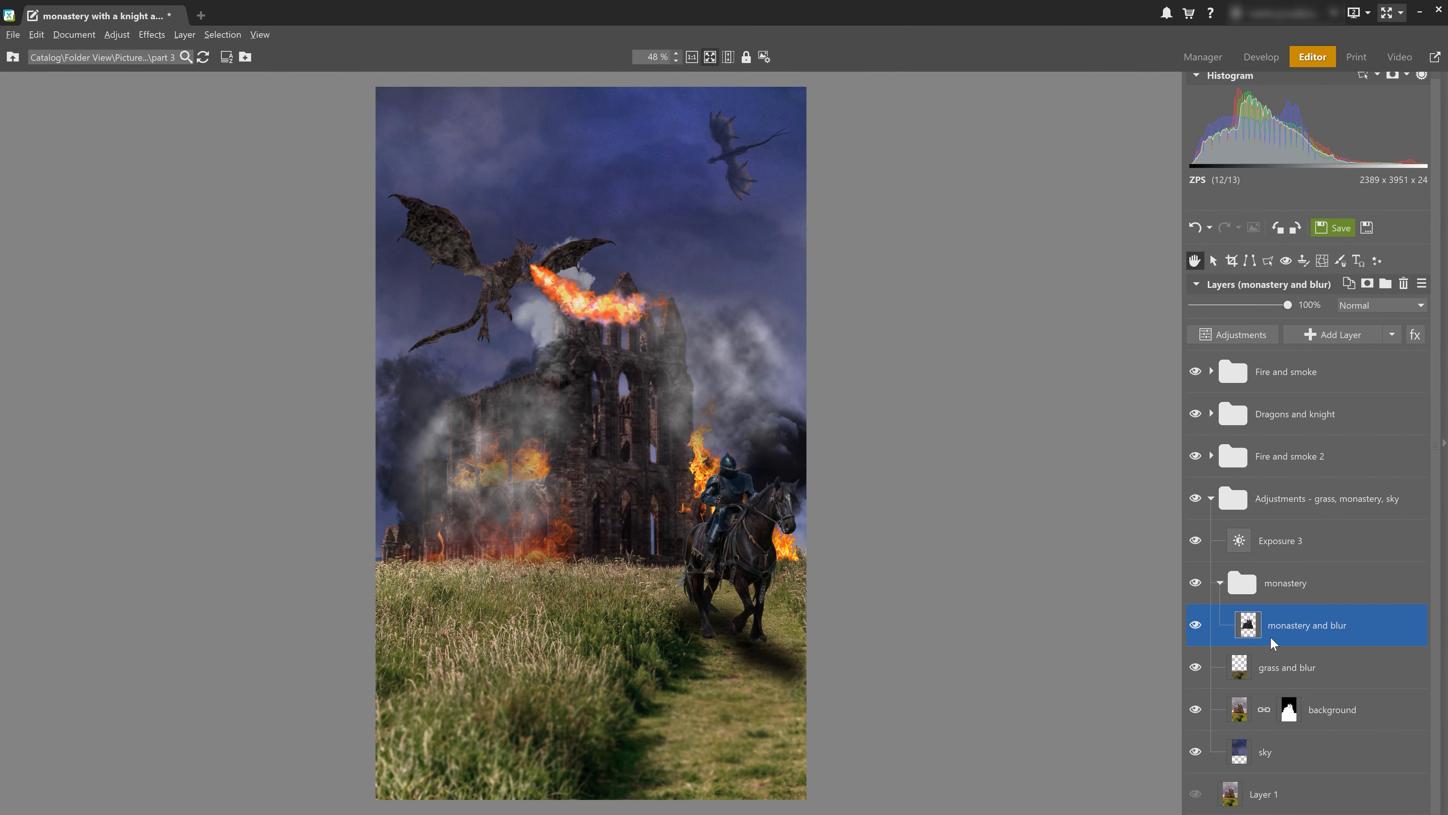
- Expand the "Fire and smoke 2" group and apply a Gaussian blur with strength 2 to its "fire right" layer
{"action": "left_click", "coordinate": [1211, 456]}
{"action": "left_click", "coordinate": [1330, 752]}
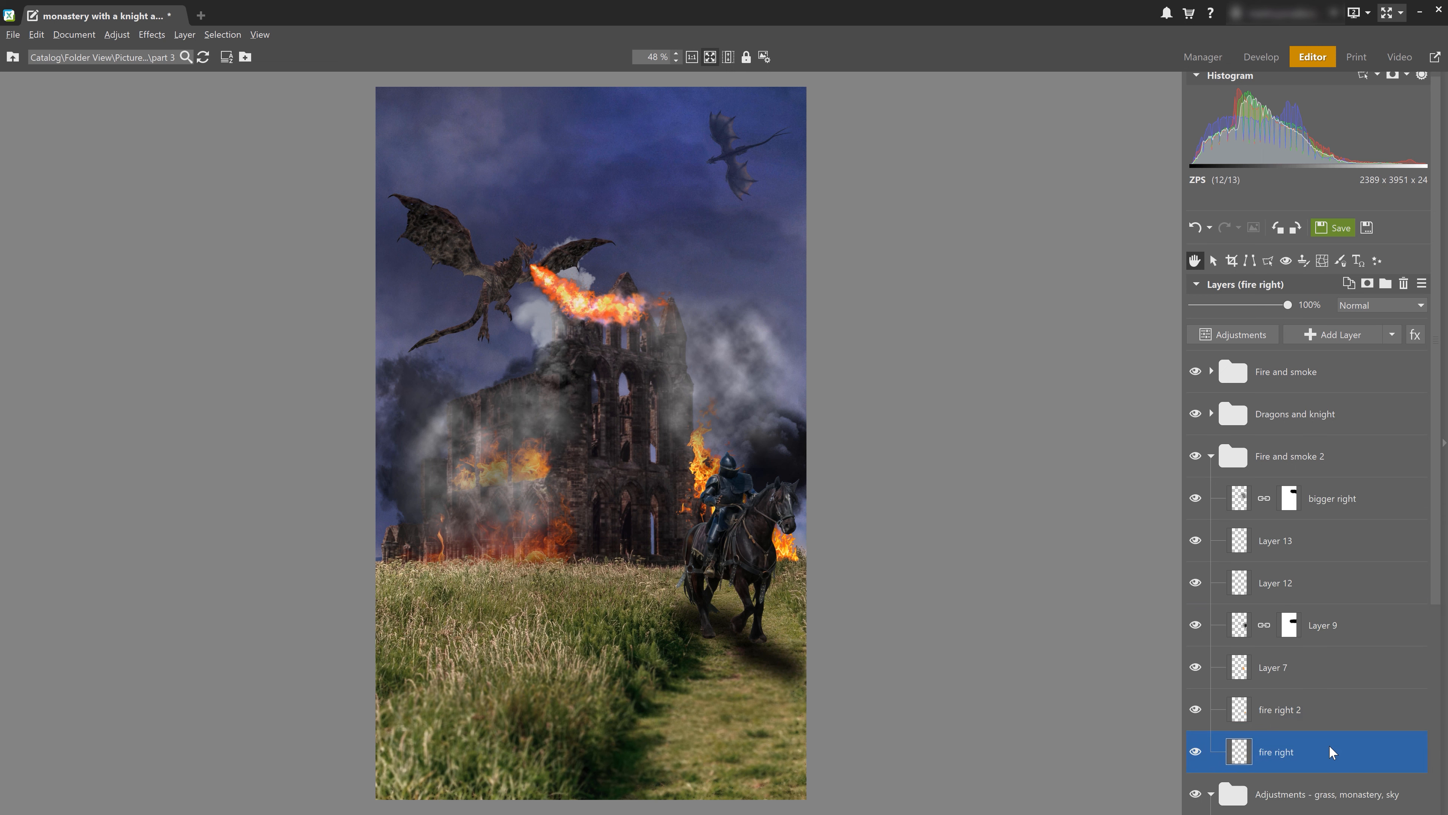
{"action": "left_click", "coordinate": [1238, 335]}
{"action": "left_click", "coordinate": [1046, 411]}
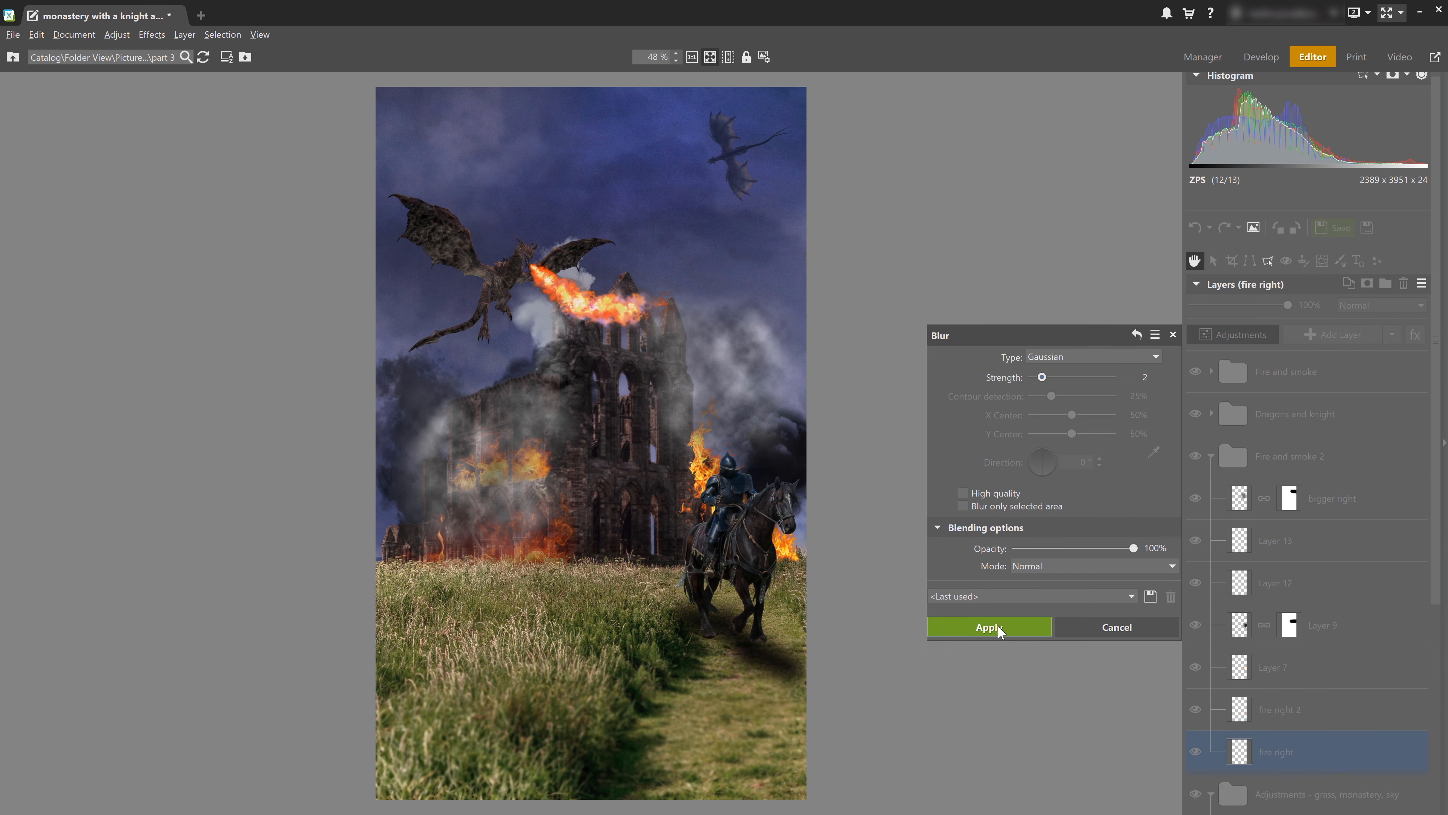
{"action": "left_click", "coordinate": [998, 627]}
- Apply the same strength 2 Gaussian blur to the remaining layers of both fire and smoke groups, including "bigger left", and collapse the groups
{"action": "double_click", "coordinate": [1343, 713]}
{"action": "left_click", "coordinate": [989, 628]}
{"action": "double_click", "coordinate": [1292, 684]}
{"action": "left_click", "coordinate": [995, 629]}
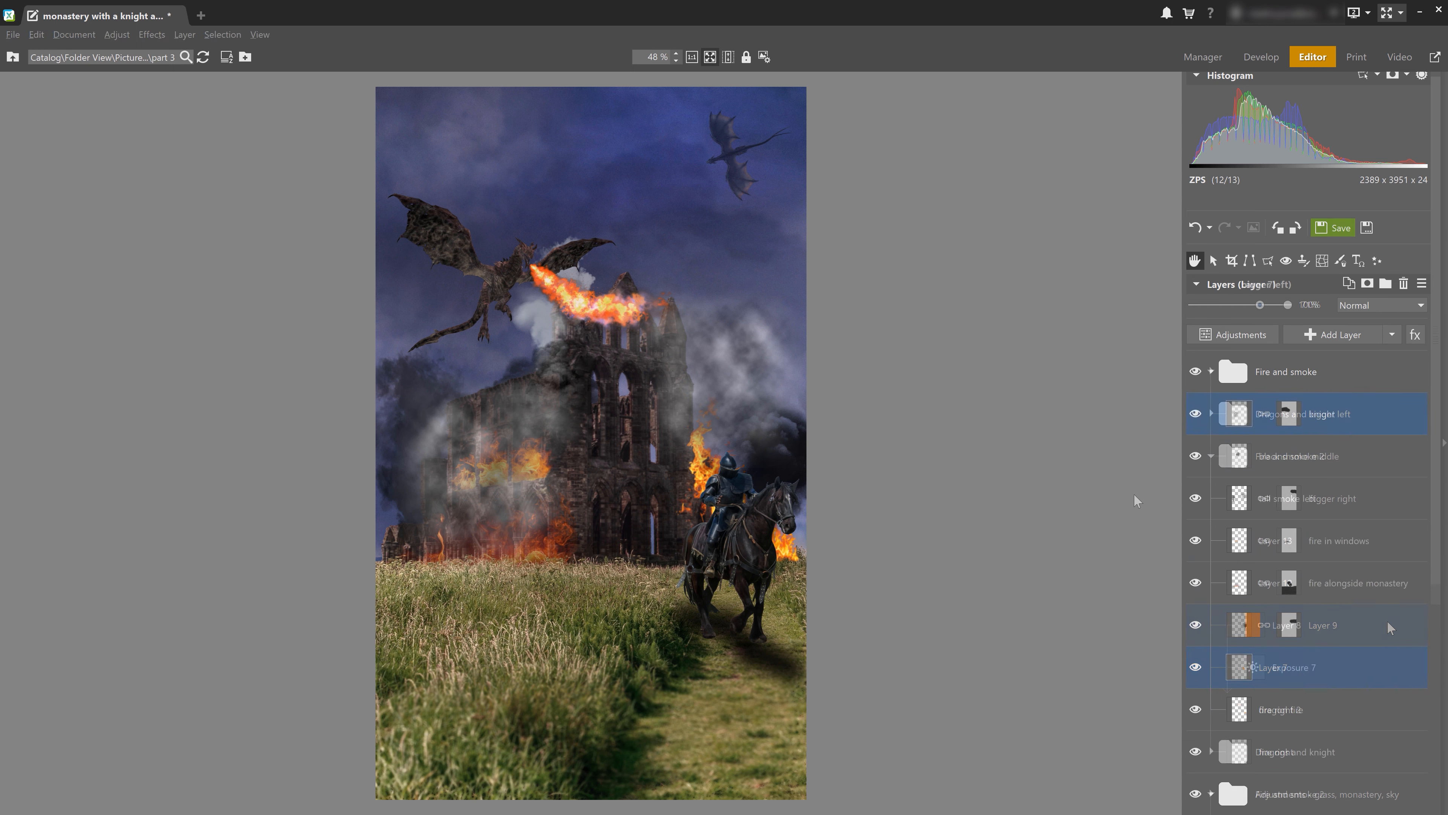
{"action": "double_click", "coordinate": [1329, 414]}
{"action": "left_click", "coordinate": [1000, 627]}
{"action": "scroll", "coordinate": [1327, 551], "scroll_direction": "down", "scroll_amount": 5}
{"action": "scroll", "coordinate": [1327, 551], "scroll_direction": "up", "scroll_amount": 5}
{"action": "left_click", "coordinate": [1211, 371]}
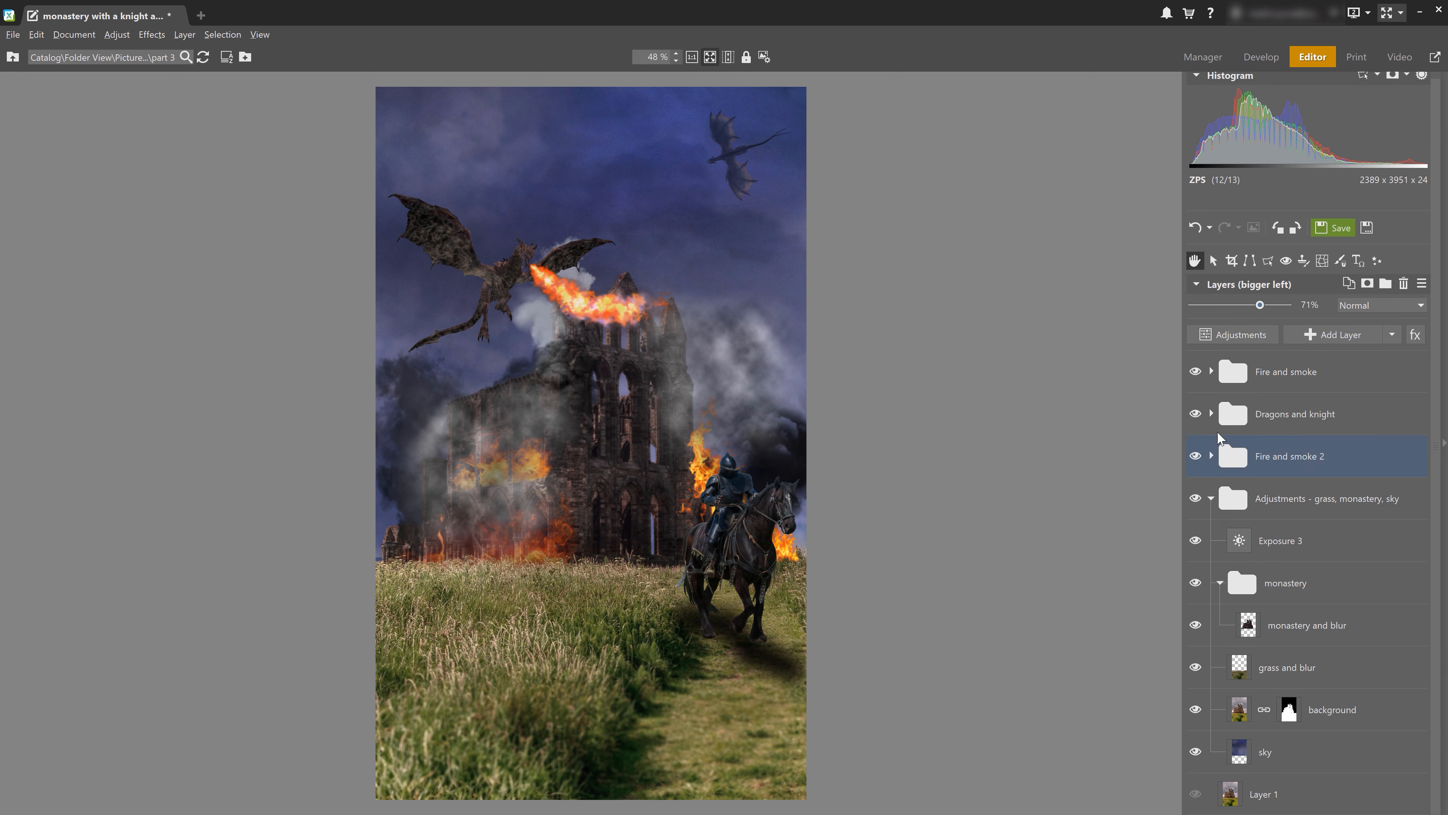
- Expand the "Dragons and knight" group and apply a Gaussian blur with strength 2 to Layer 3, the fire-breathing dragon
{"action": "left_click", "coordinate": [1211, 413]}
{"action": "scroll", "coordinate": [1280, 490], "scroll_direction": "down", "scroll_amount": 3}
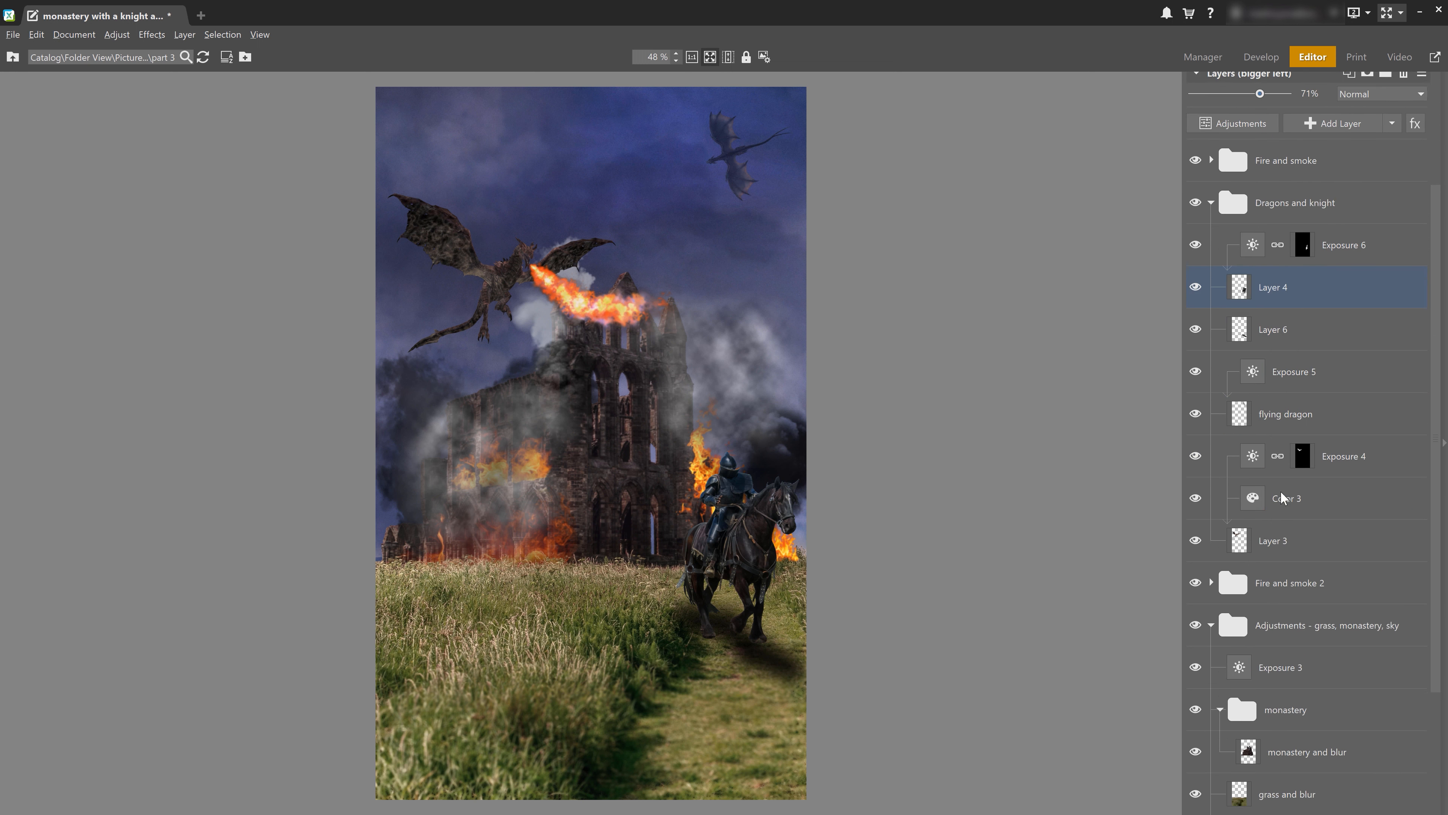
{"action": "left_click", "coordinate": [1293, 543]}
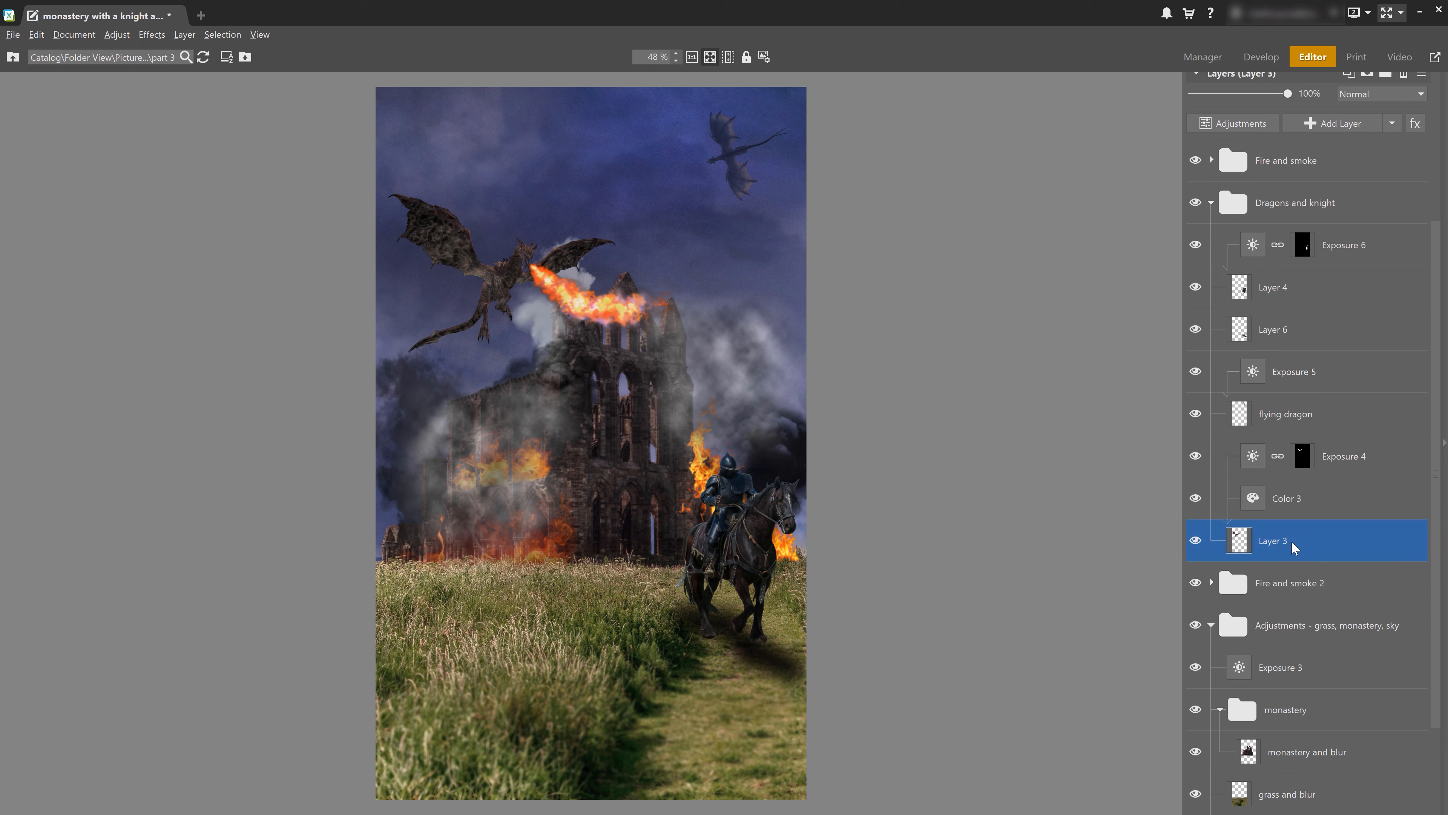
{"action": "key", "text": "shift+b"}
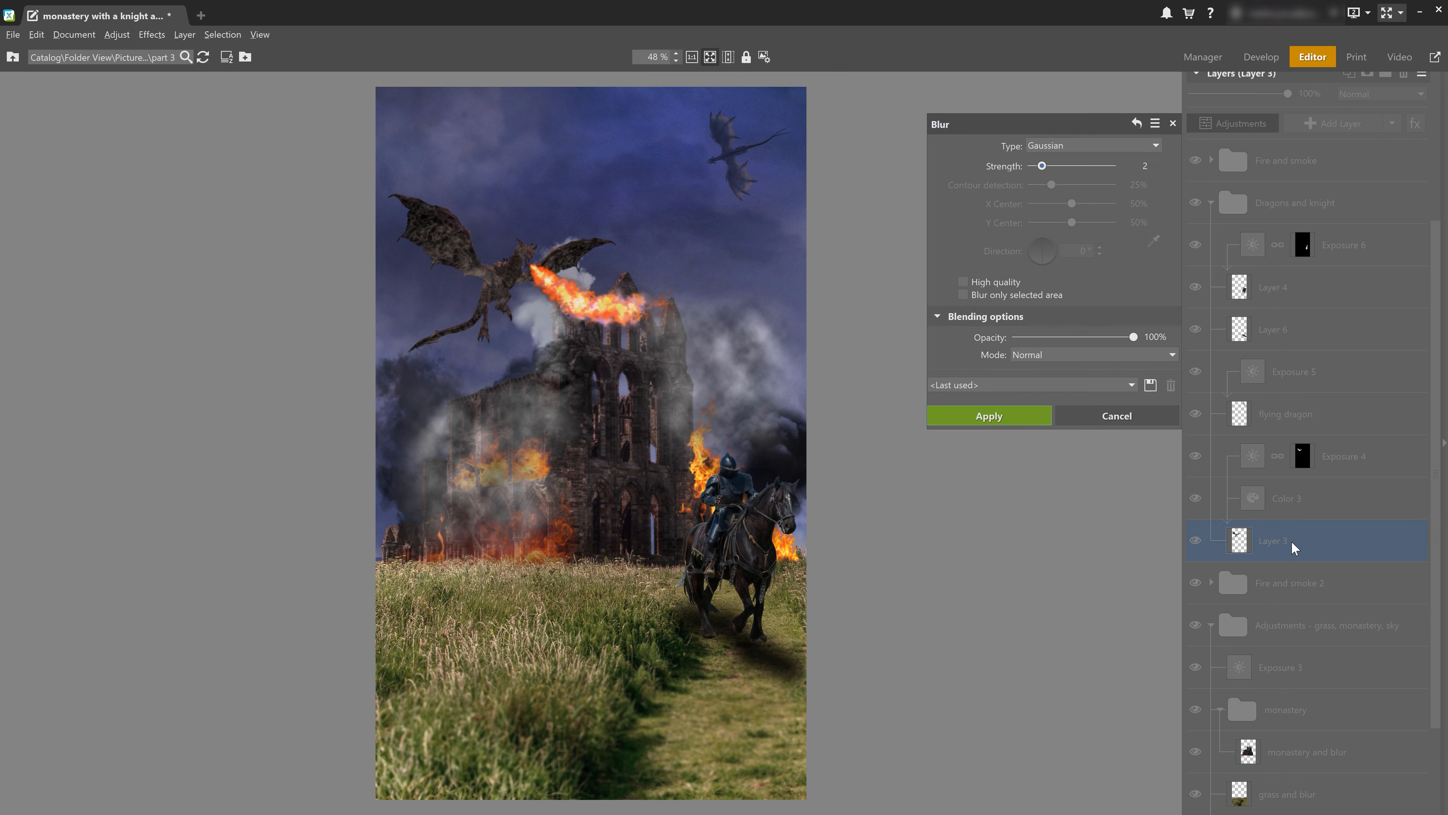
{"action": "left_click", "coordinate": [1031, 422]}
- Apply a Gaussian blur with strength 5 to the "flying dragon" layer, and collapse the "Dragons and knight" and "Adjustments - grass, monastery, sky" groups
{"action": "left_click", "coordinate": [1316, 414]}
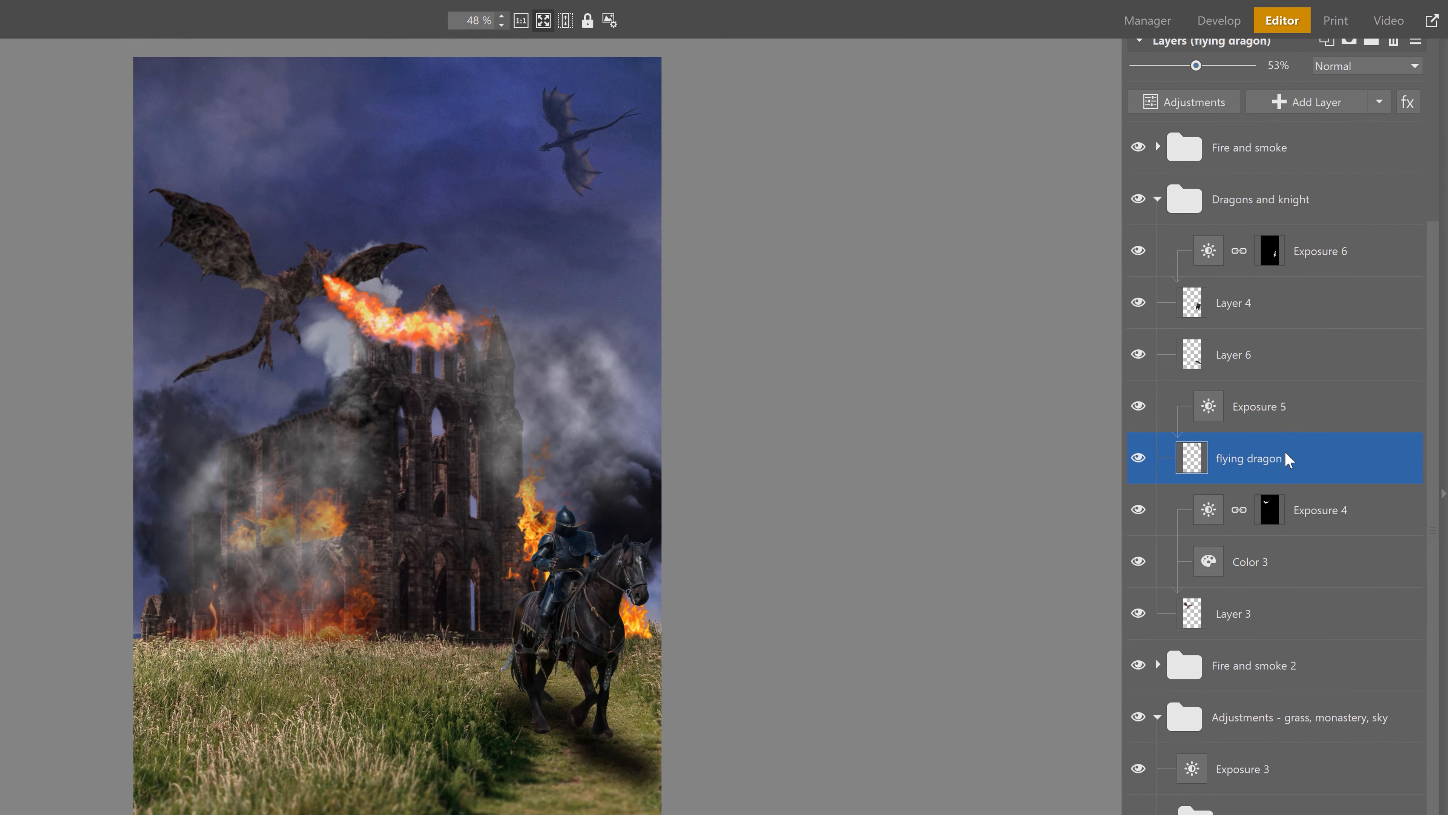
{"action": "key", "text": "shift+b"}
{"action": "mouse_move", "coordinate": [950, 154]}
{"action": "left_mouse_down"}
{"action": "mouse_move", "coordinate": [986, 154]}
{"action": "mouse_move", "coordinate": [973, 163]}
{"action": "left_mouse_up"}
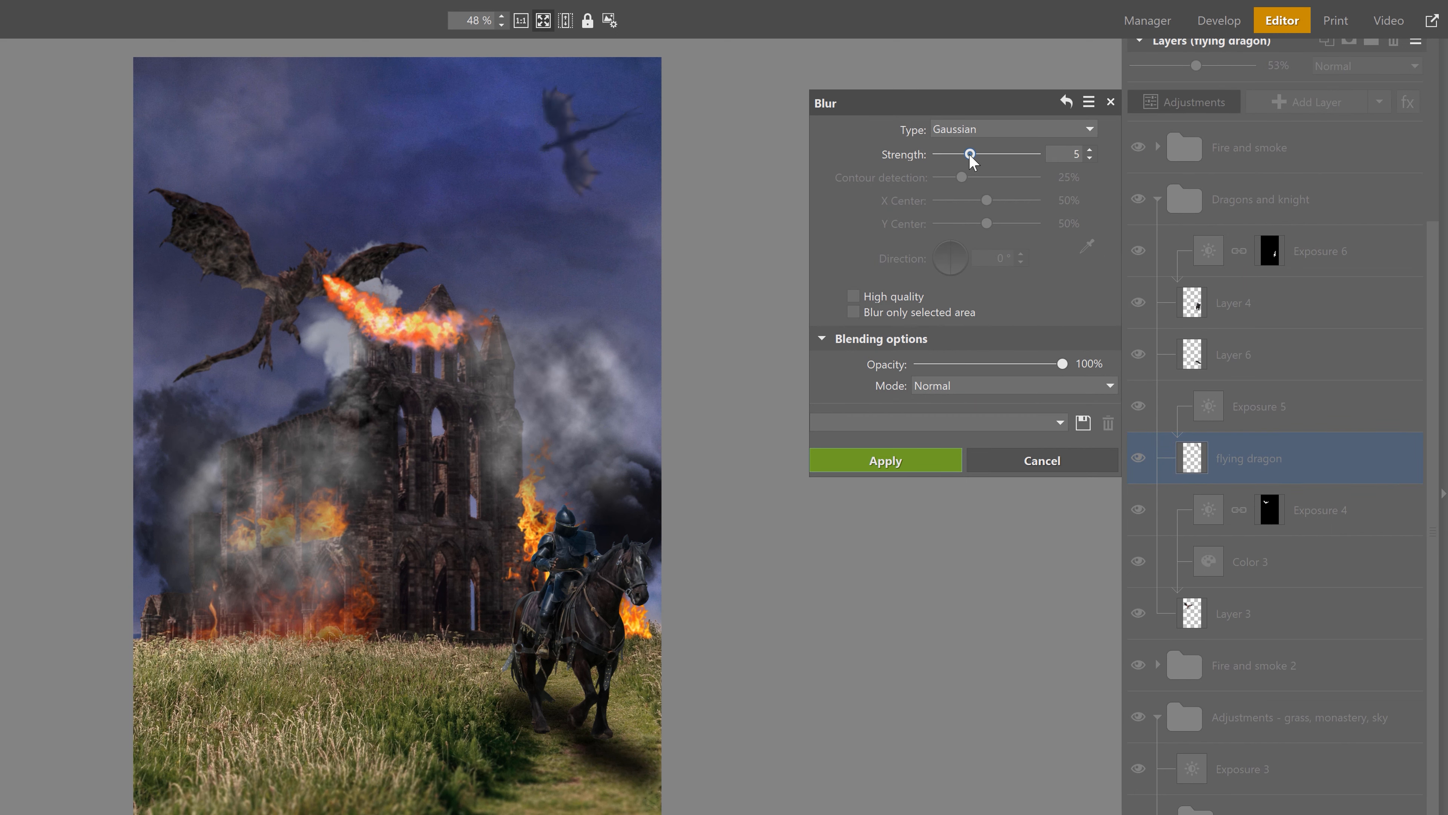
{"action": "left_click", "coordinate": [886, 460]}
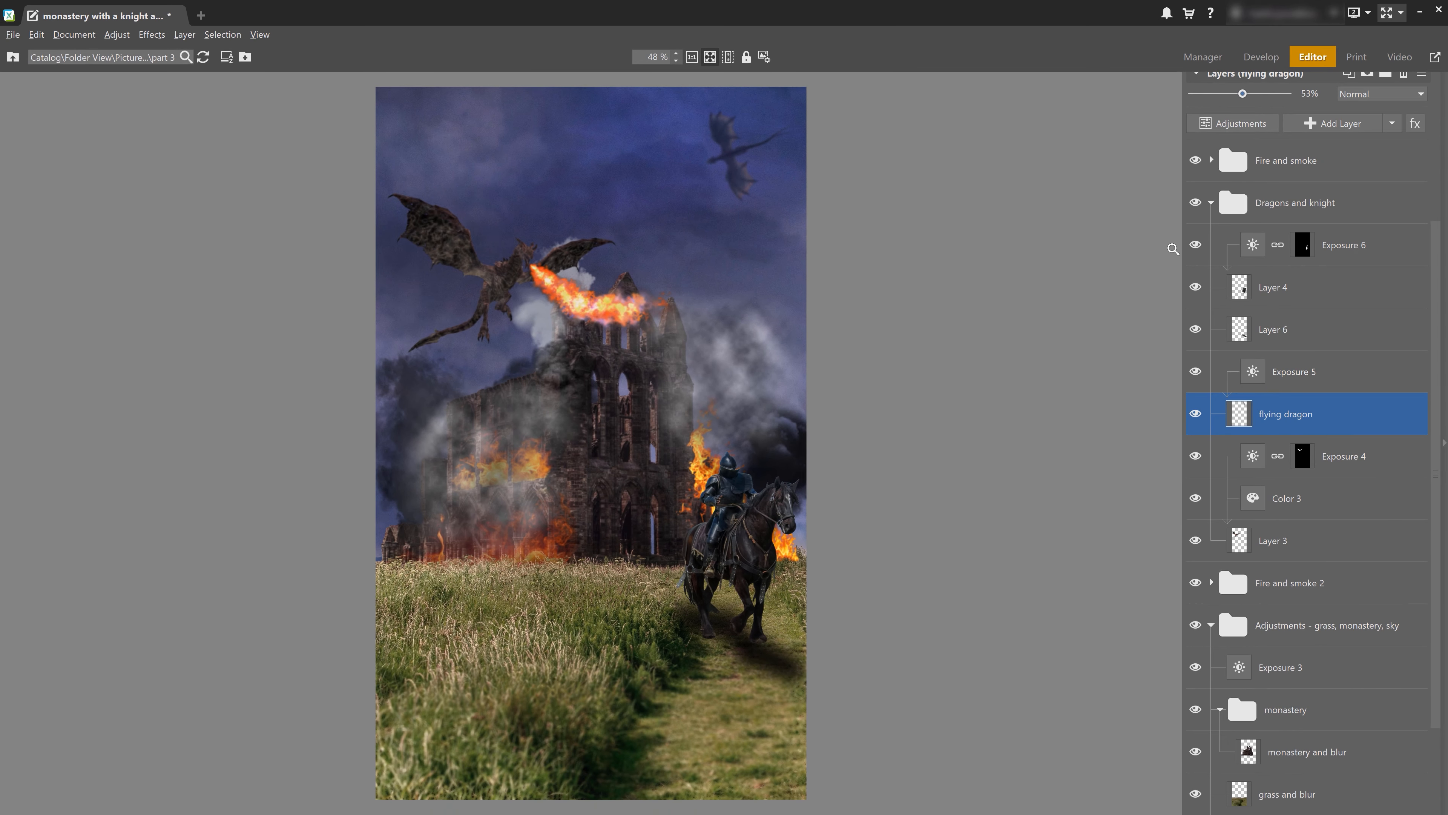
{"action": "left_click", "coordinate": [1211, 202]}
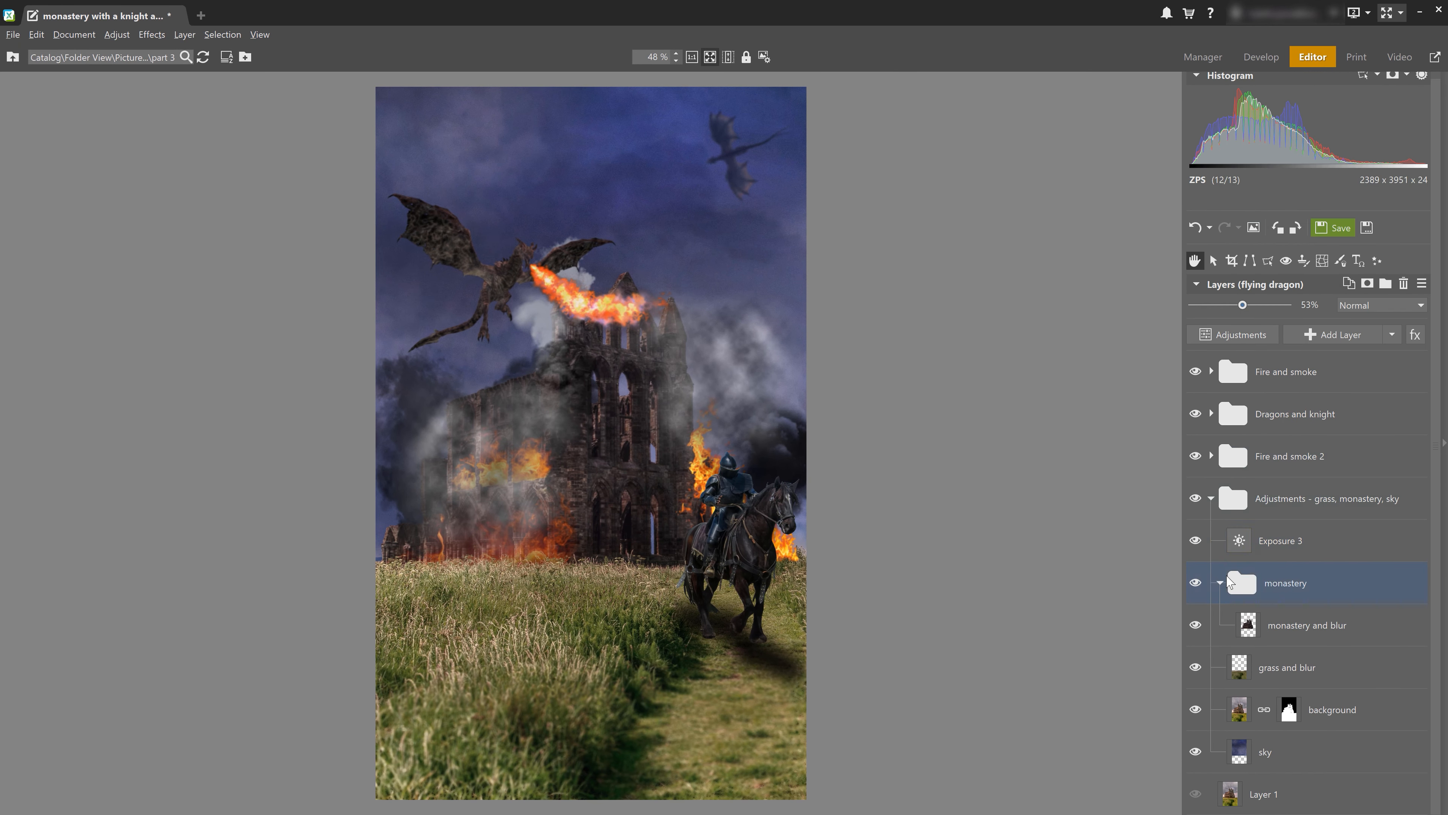
{"action": "left_click", "coordinate": [1211, 498]}
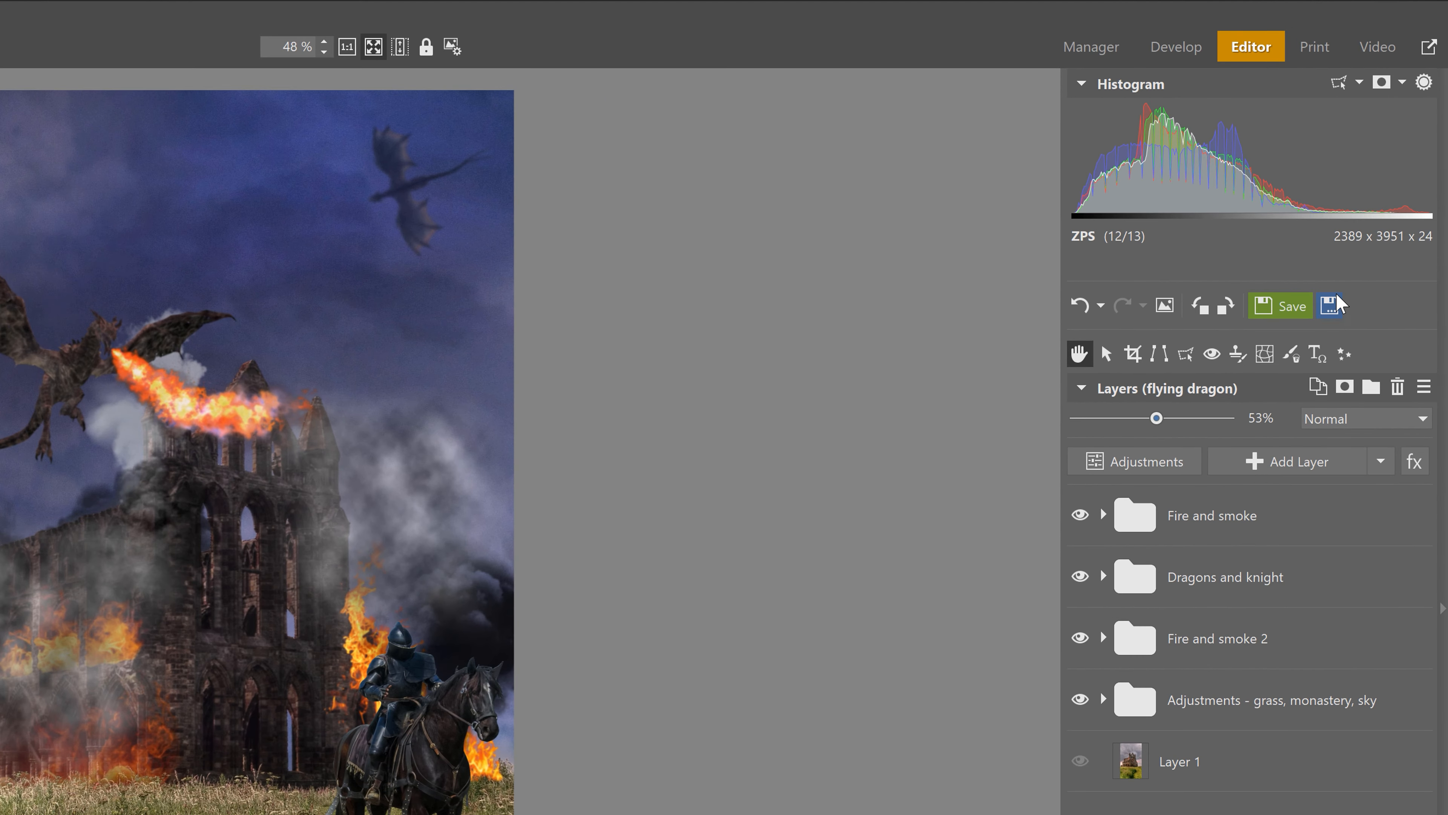
- Save the composite as the JPEG image "monastery with a knight and fire" in the Photomontage "part 4" folder at quality 100
{"action": "left_click", "coordinate": [1367, 234]}
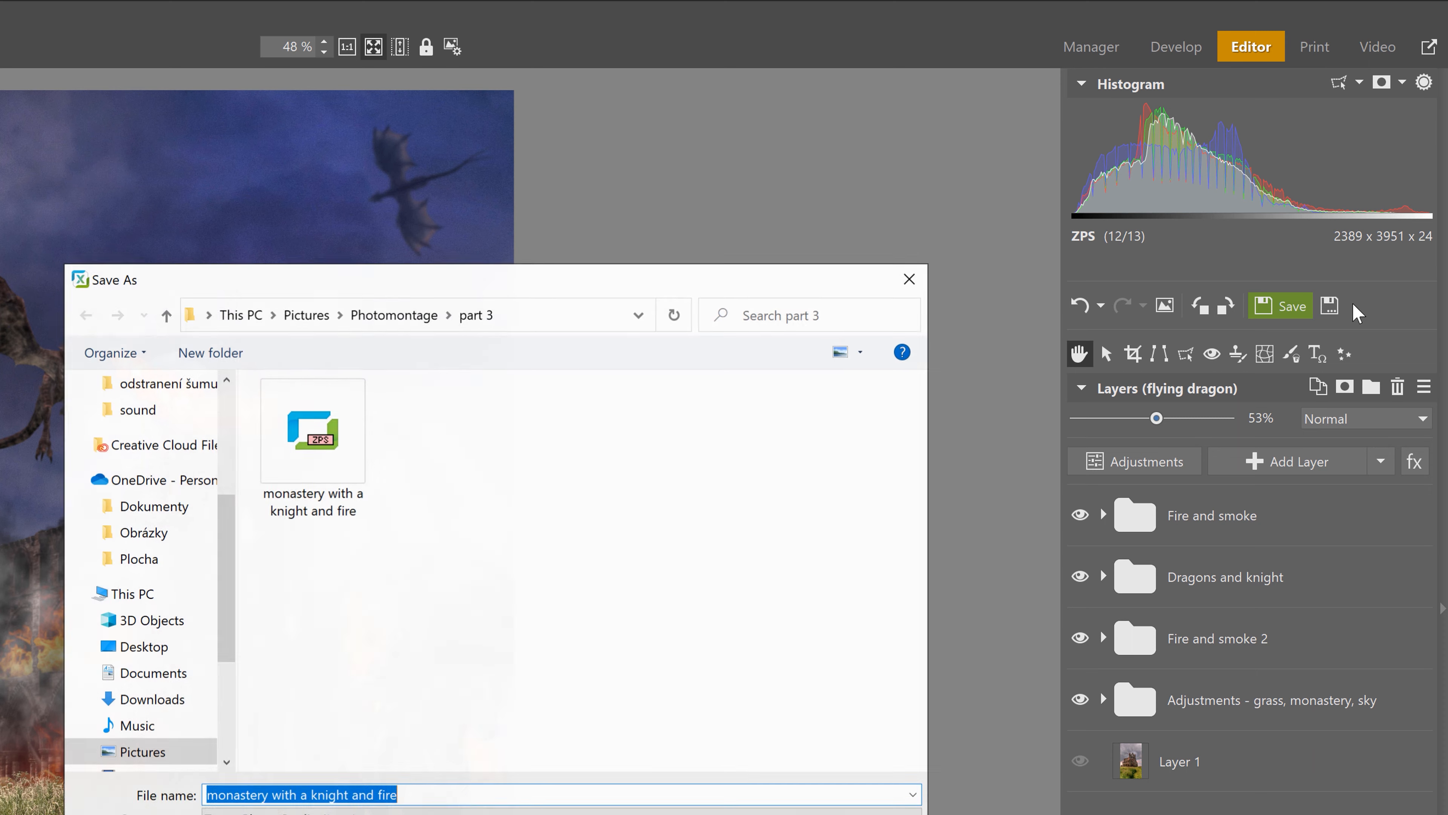
{"action": "left_click", "coordinate": [433, 813]}
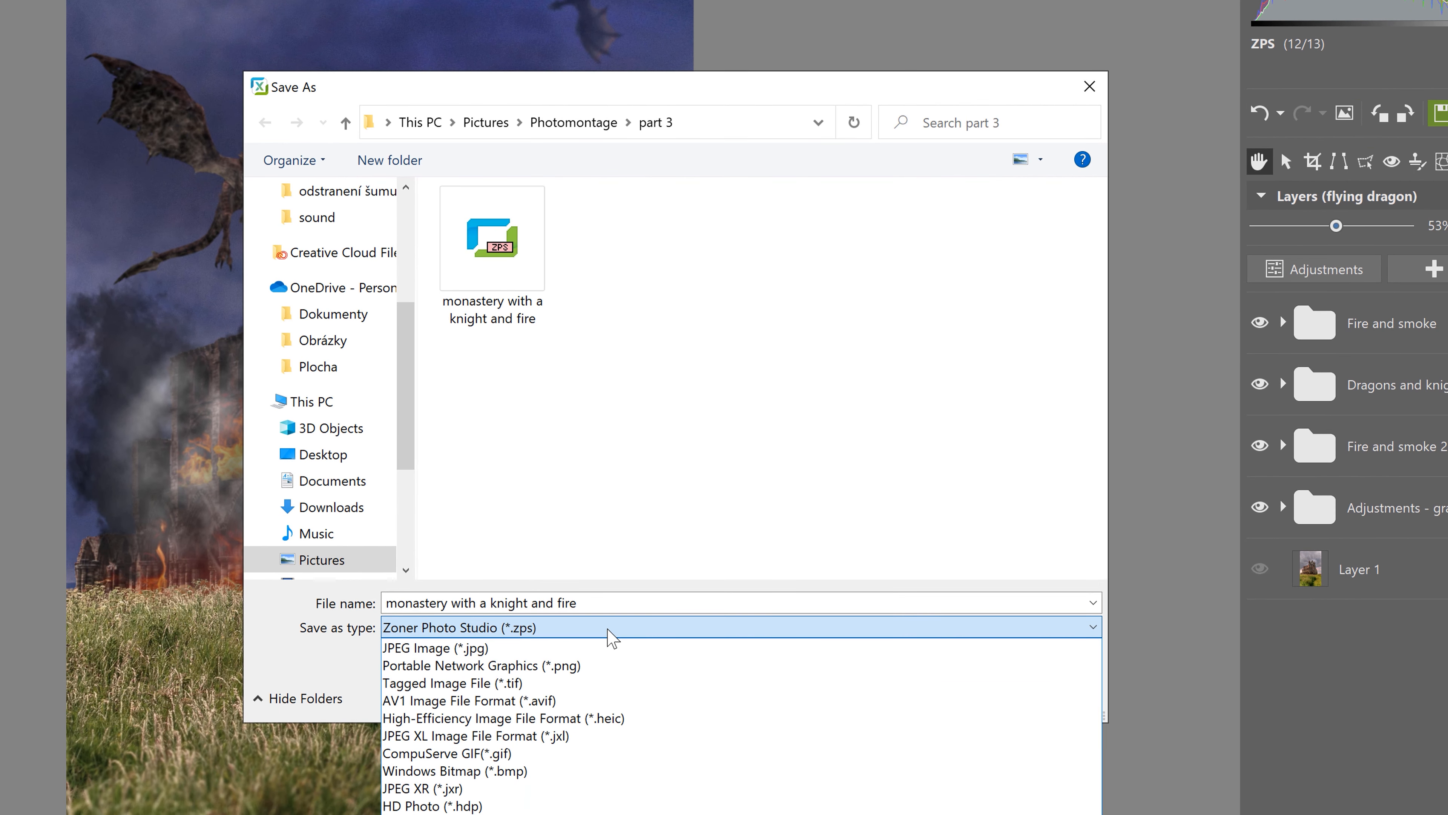
{"action": "left_click", "coordinate": [611, 648]}
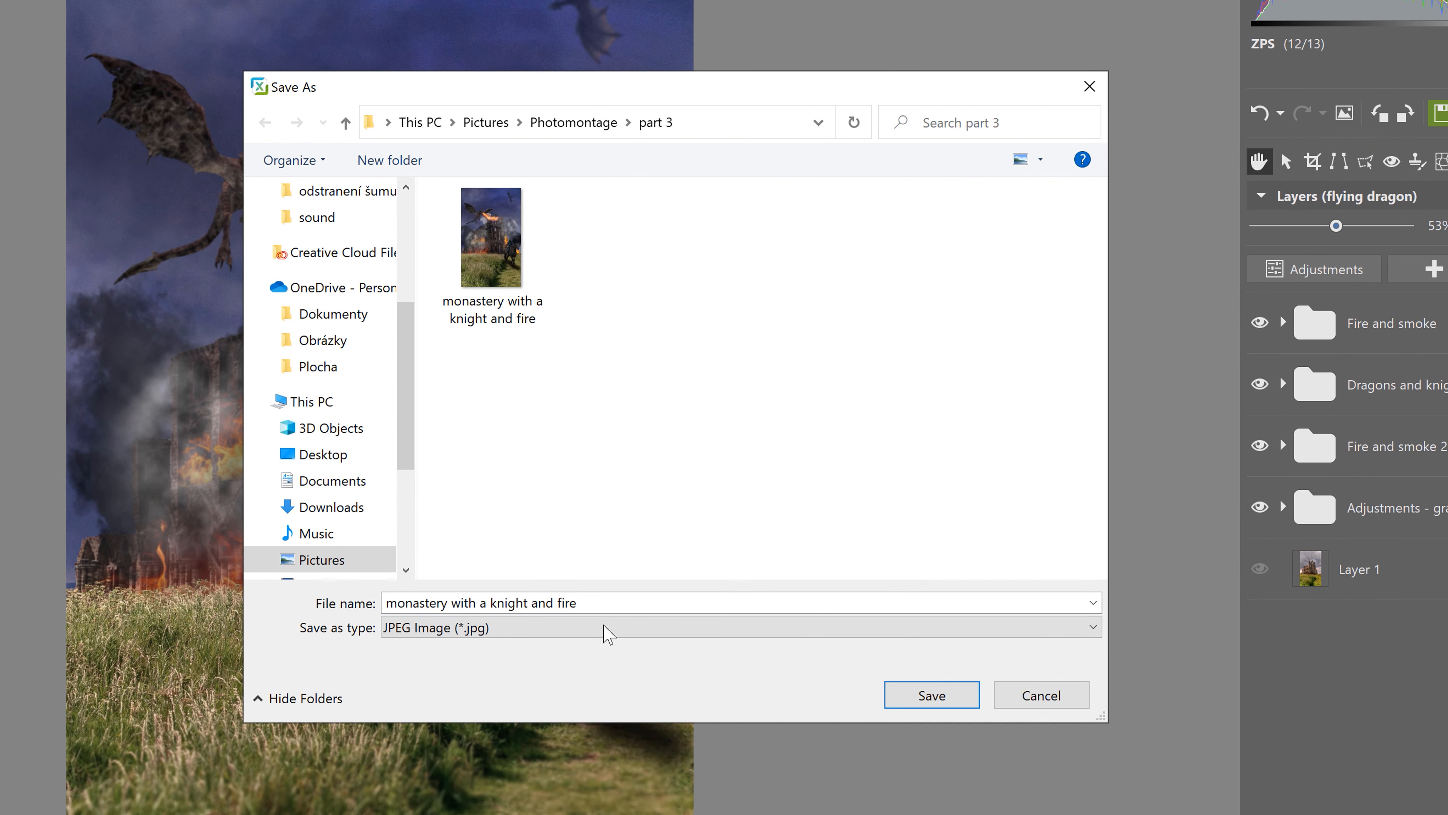
{"action": "left_click", "coordinate": [608, 608]}
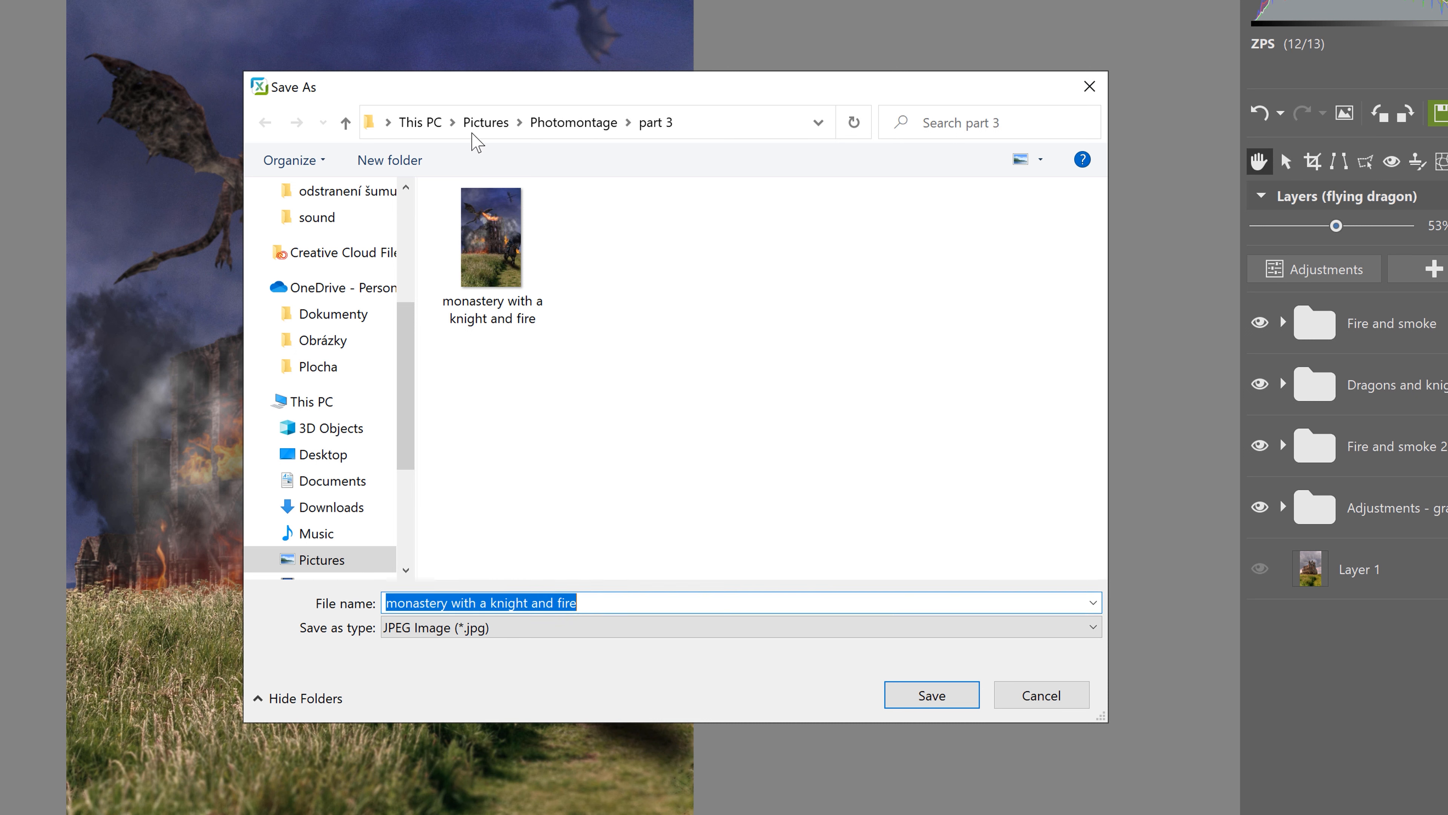
{"action": "left_click", "coordinate": [571, 122]}
{"action": "double_click", "coordinate": [976, 245]}
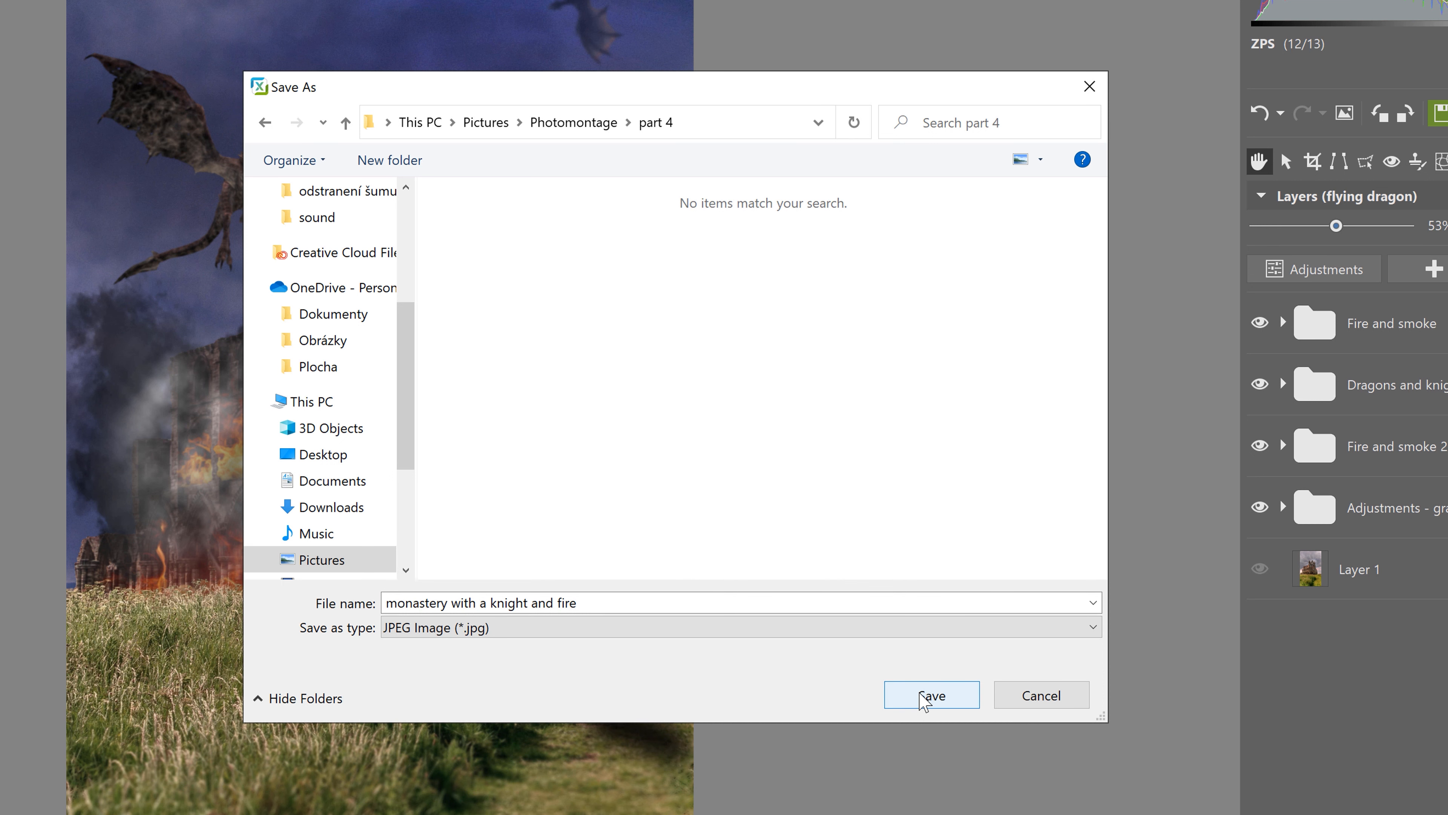
{"action": "left_click", "coordinate": [924, 700]}
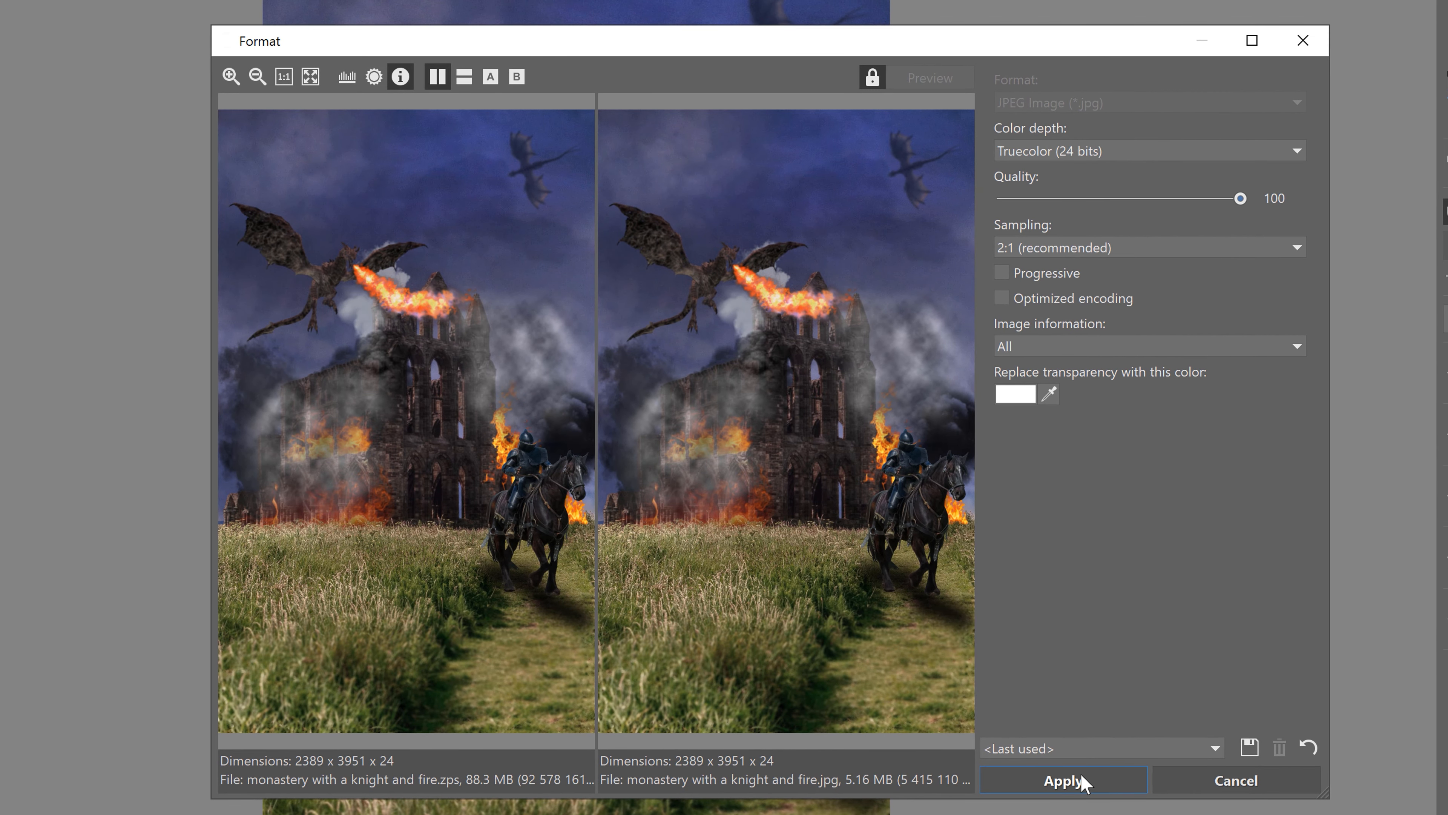
{"action": "left_click", "coordinate": [1079, 779]}
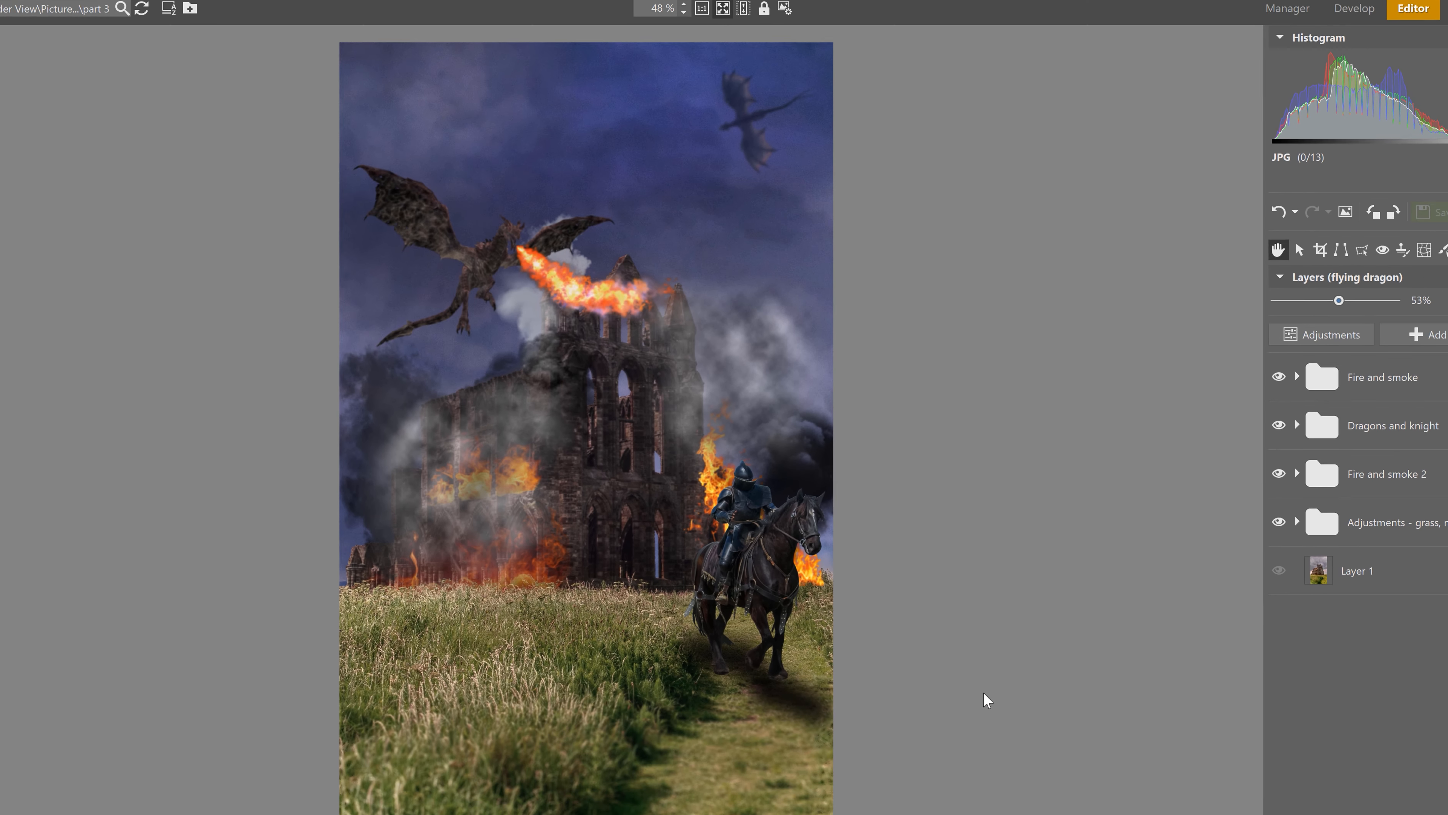